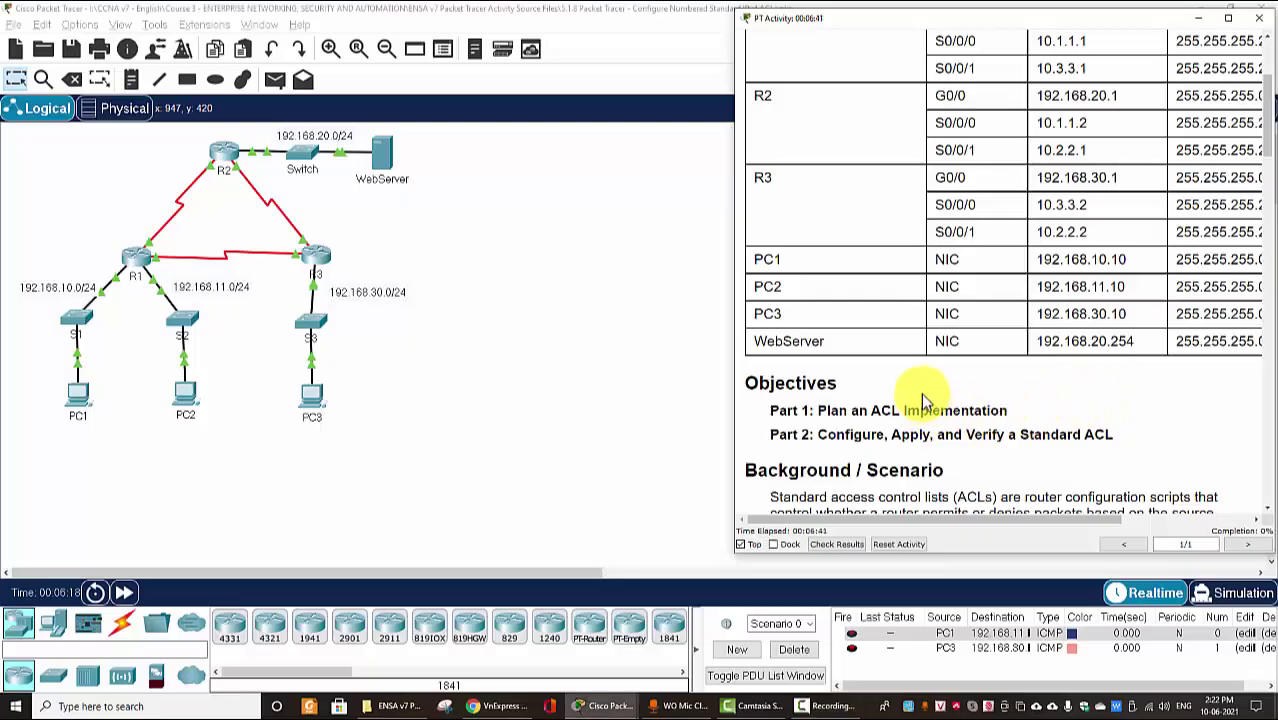
# Step: Review the activity instructions, briefly highlighting the activity title
pyautogui.scroll(5, 923, 400)
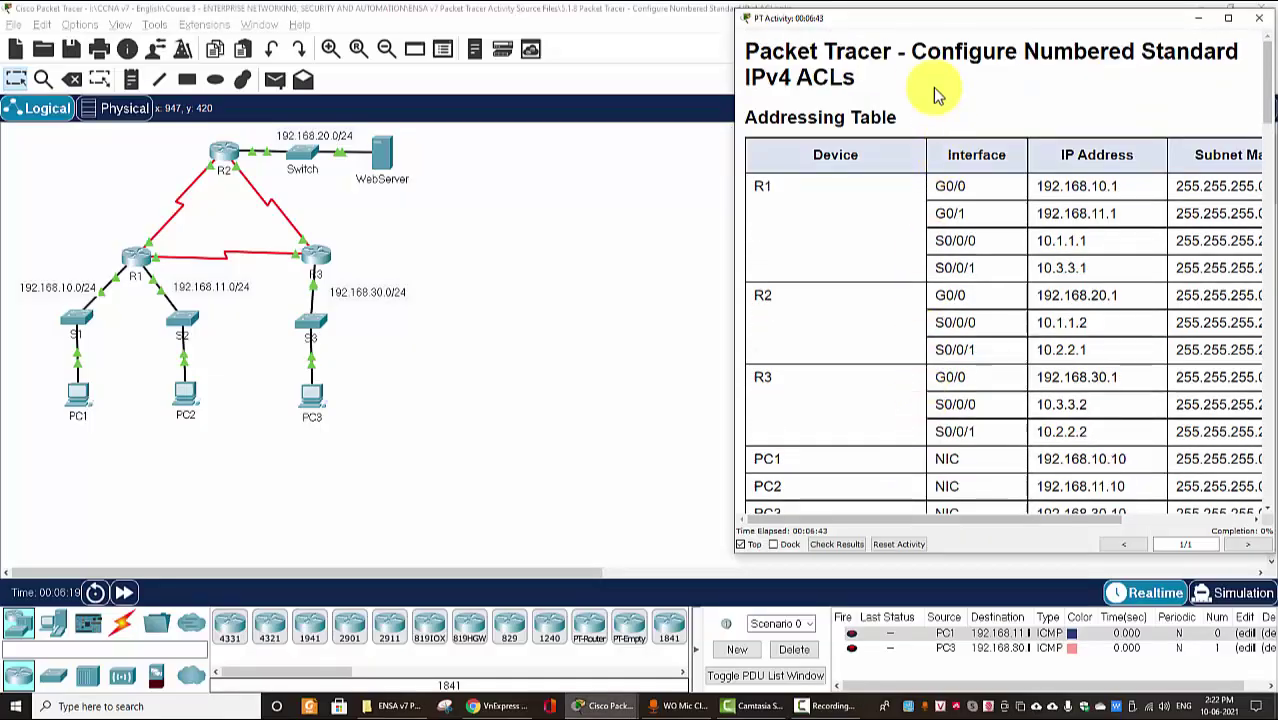
pyautogui.moveTo(912, 52); pyautogui.dragTo(852, 80)
pyautogui.click(864, 86)
pyautogui.scroll(-5, 964, 278)
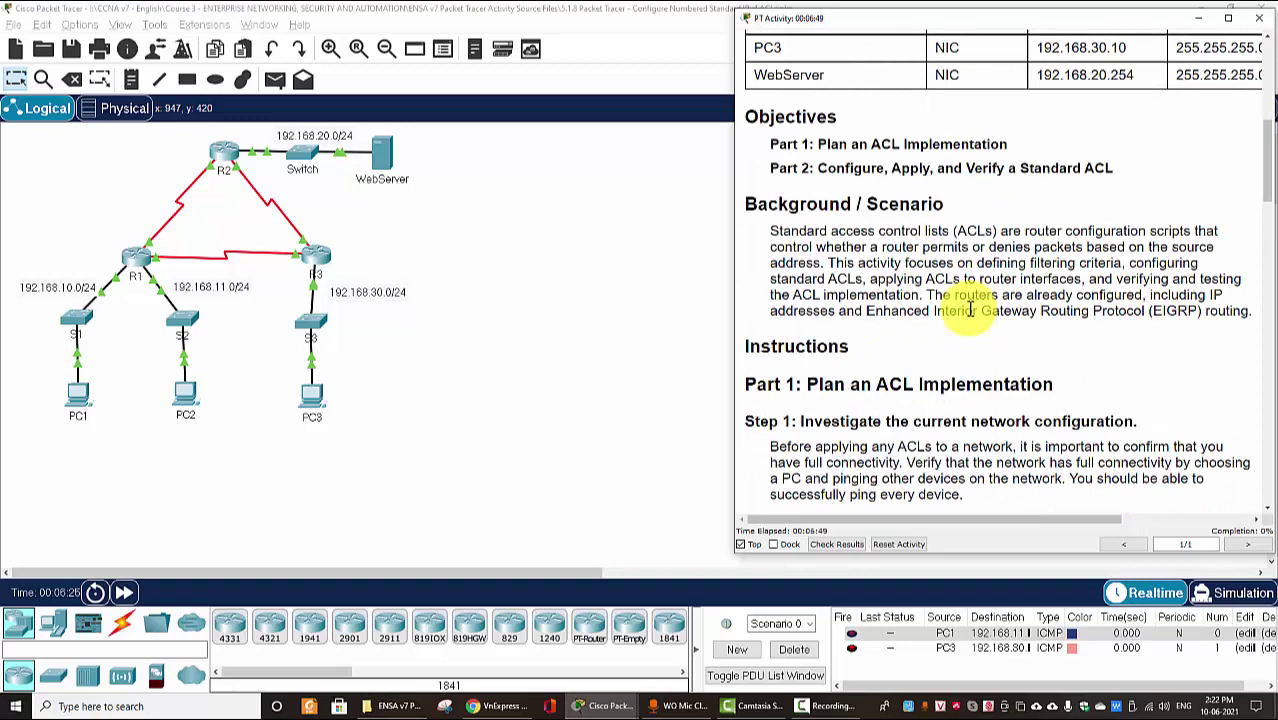
pyautogui.scroll(1, 969, 310)
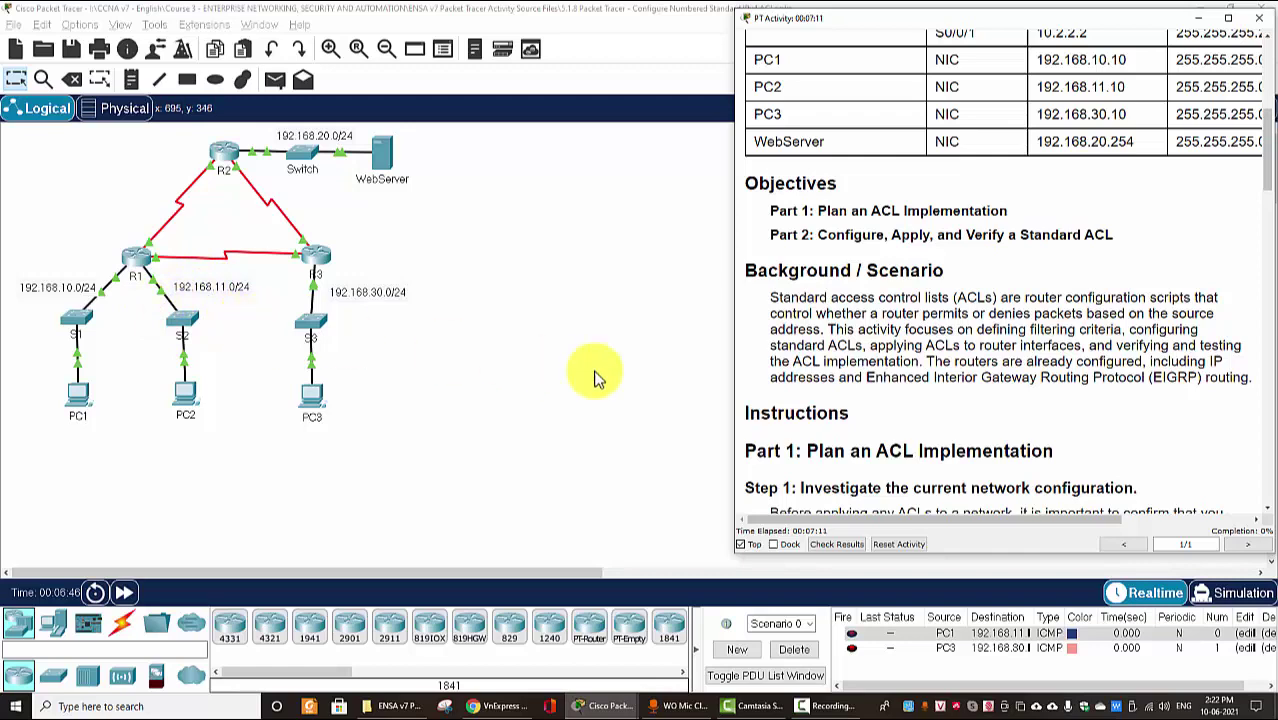
pyautogui.scroll(-3, 805, 380)
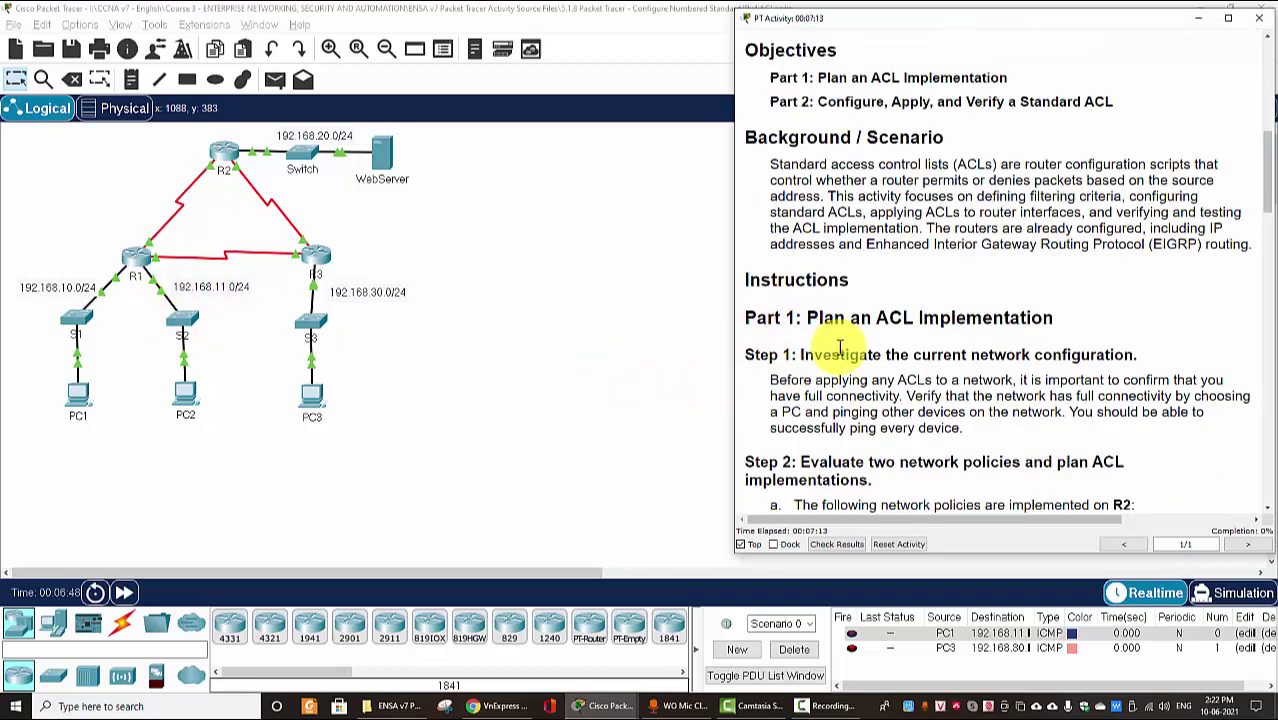
pyautogui.scroll(-3, 840, 347)
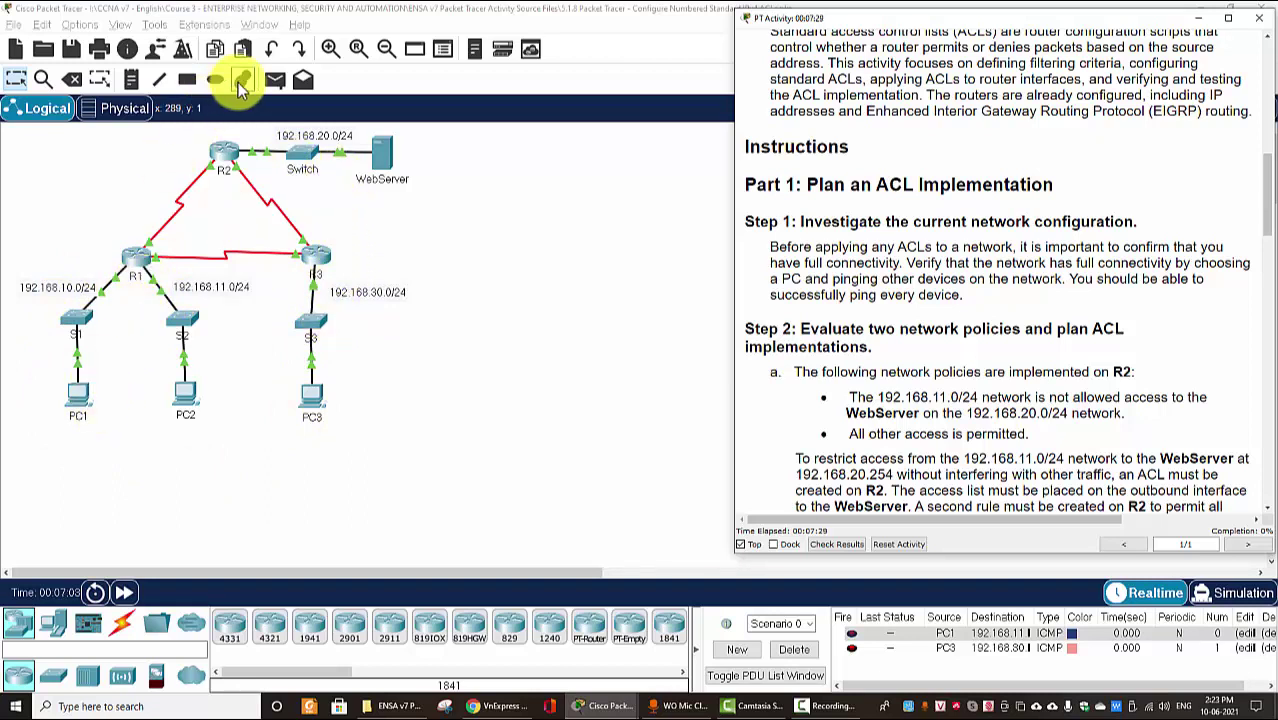
# Step: Send two simple PDU pings from PC1 to the WebServer
pyautogui.click(275, 79)
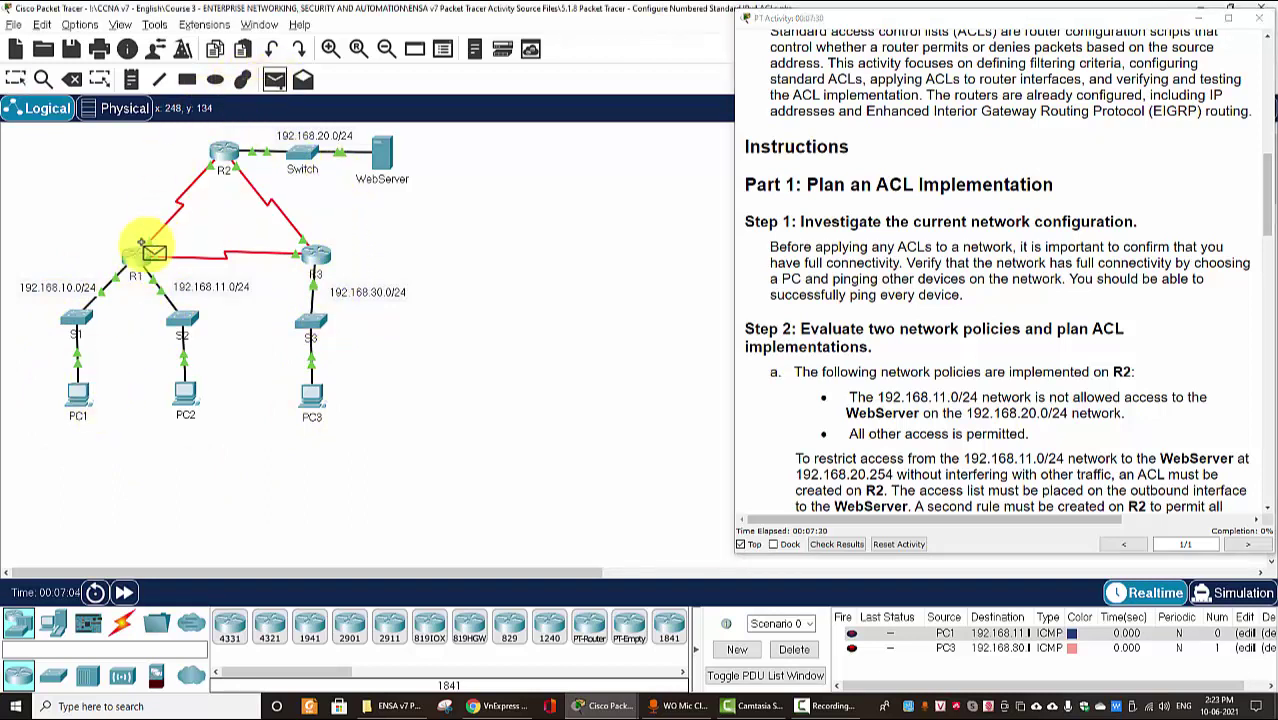
pyautogui.click(80, 400)
pyautogui.click(381, 158)
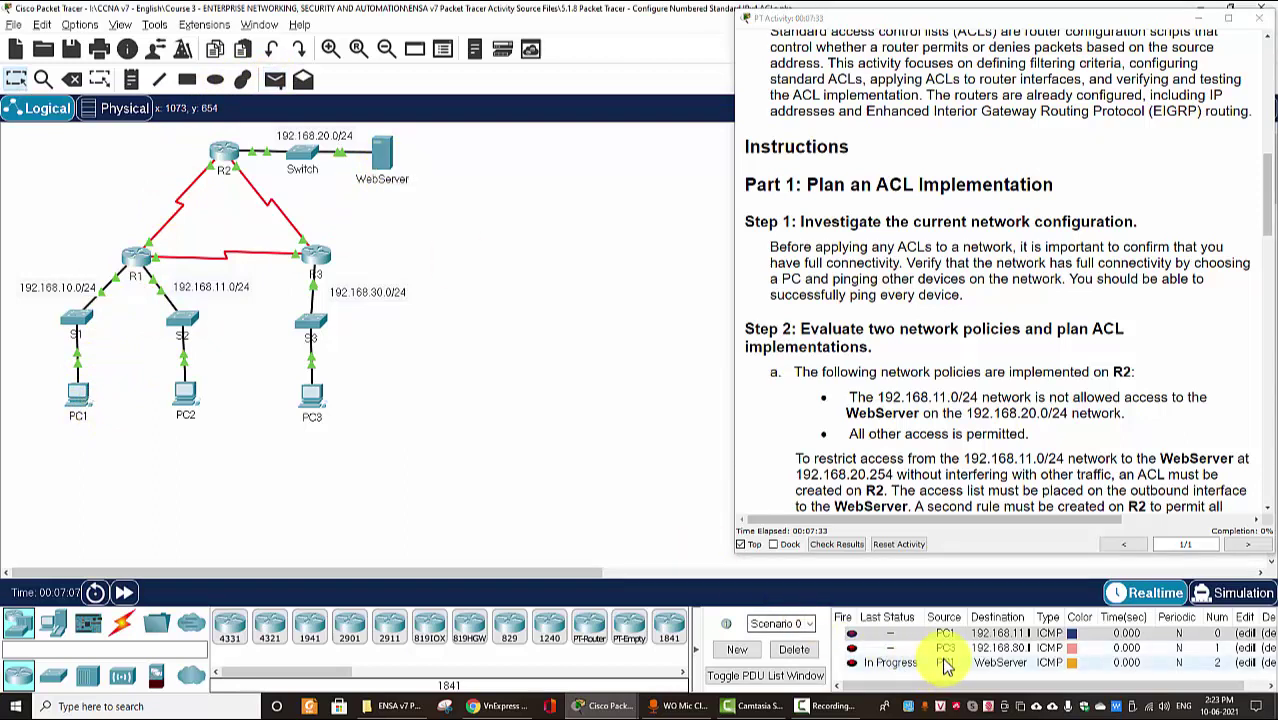
pyautogui.click(272, 84)
pyautogui.click(80, 395)
pyautogui.click(381, 158)
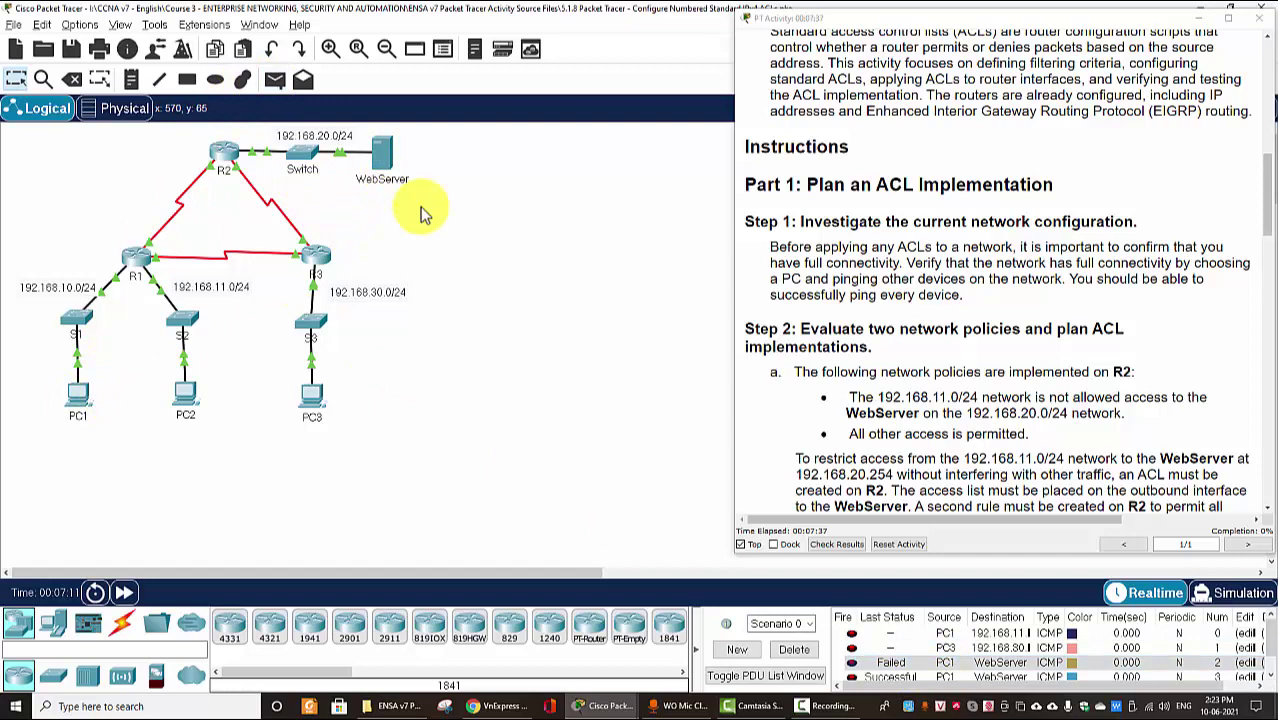
pyautogui.scroll(-1, 899, 670)
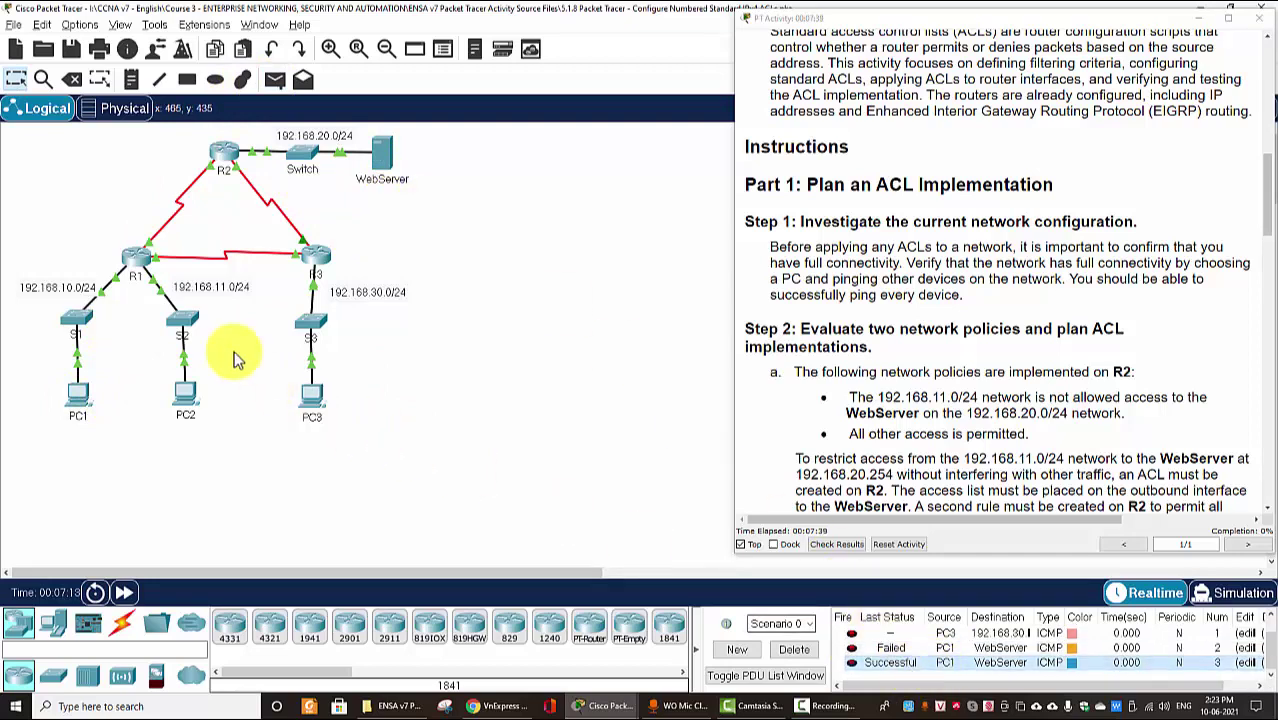
# Step: Send two simple PDU pings from PC1 to PC3 and mark the successful result
pyautogui.click(243, 80)
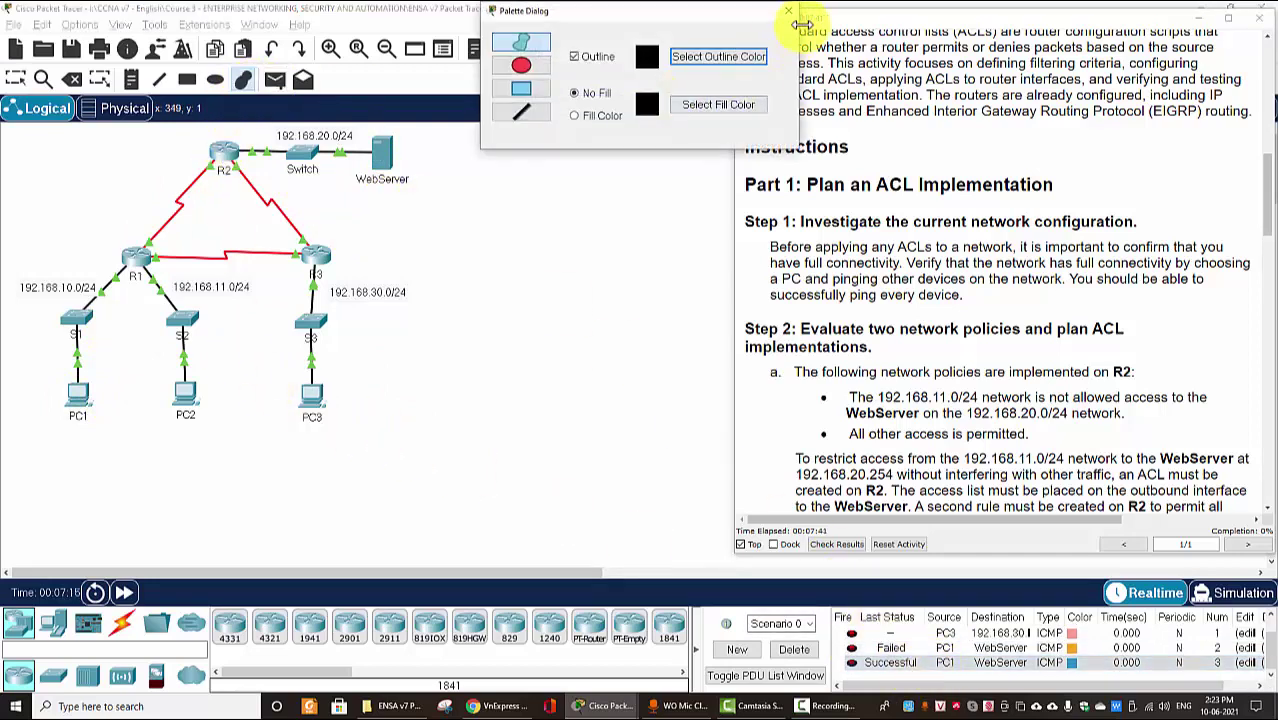
pyautogui.click(788, 11)
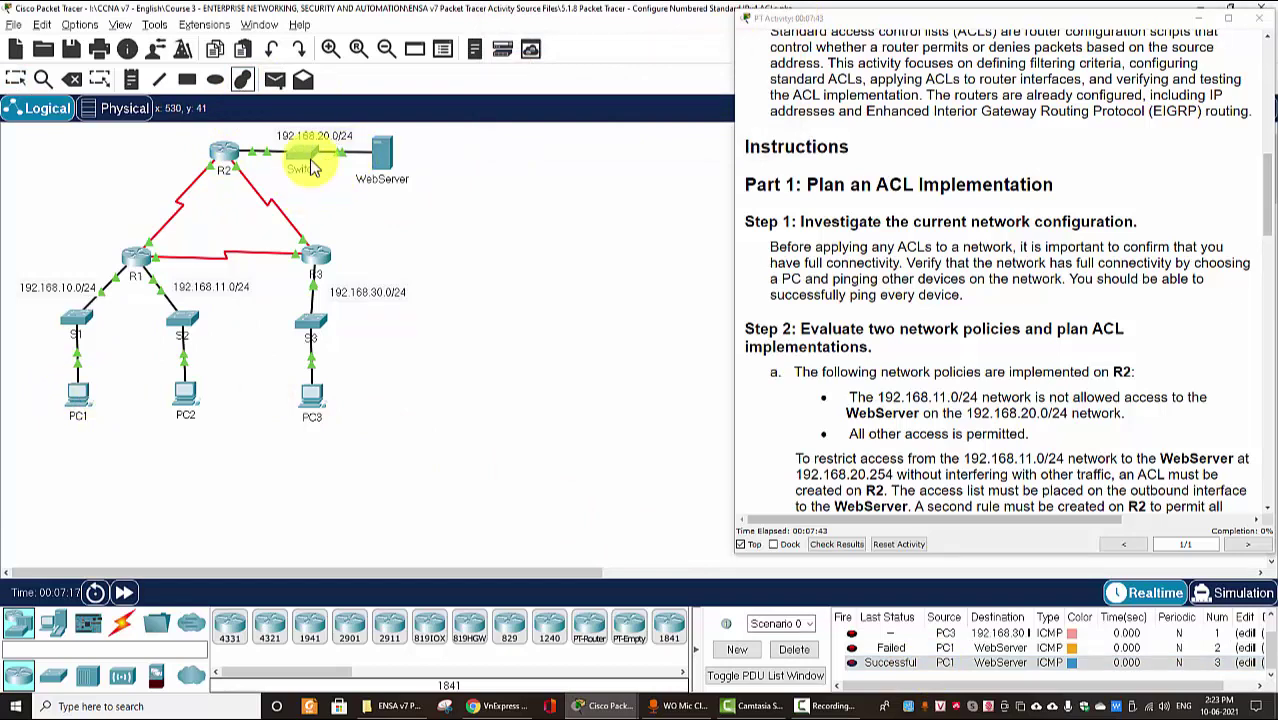
pyautogui.click(276, 80)
pyautogui.click(79, 395)
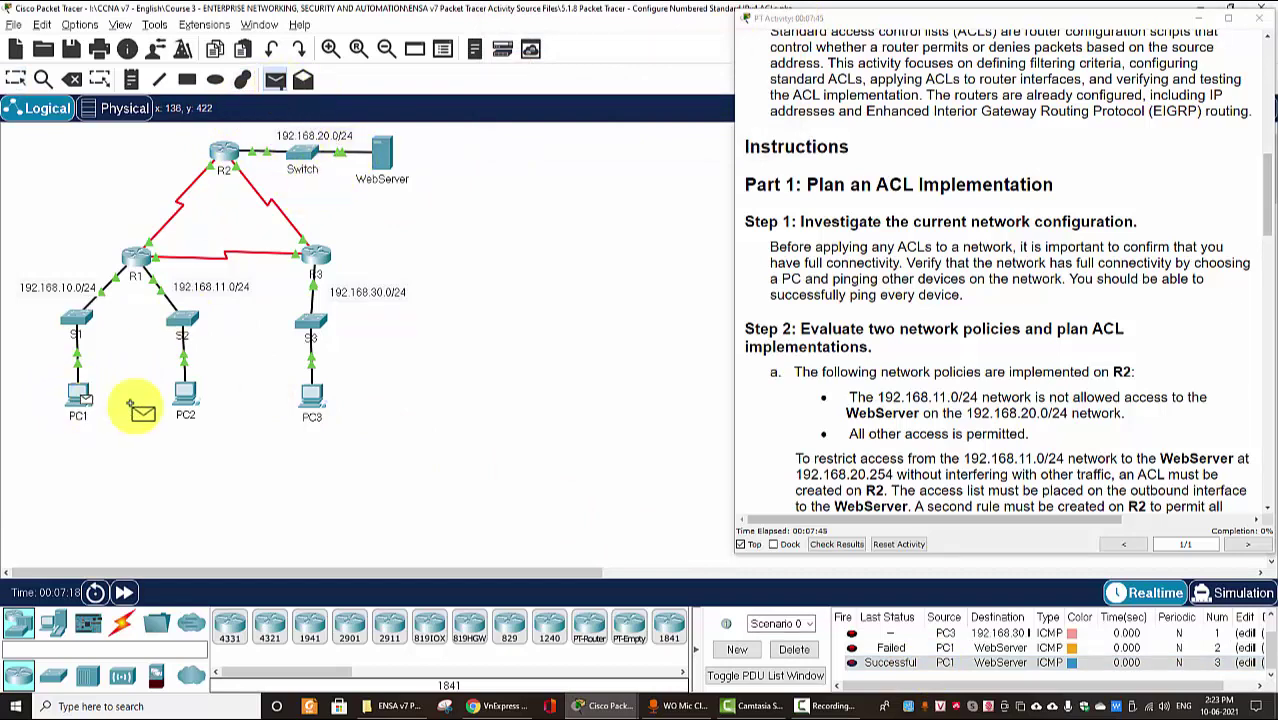
pyautogui.click(313, 405)
pyautogui.scroll(-1, 800, 525)
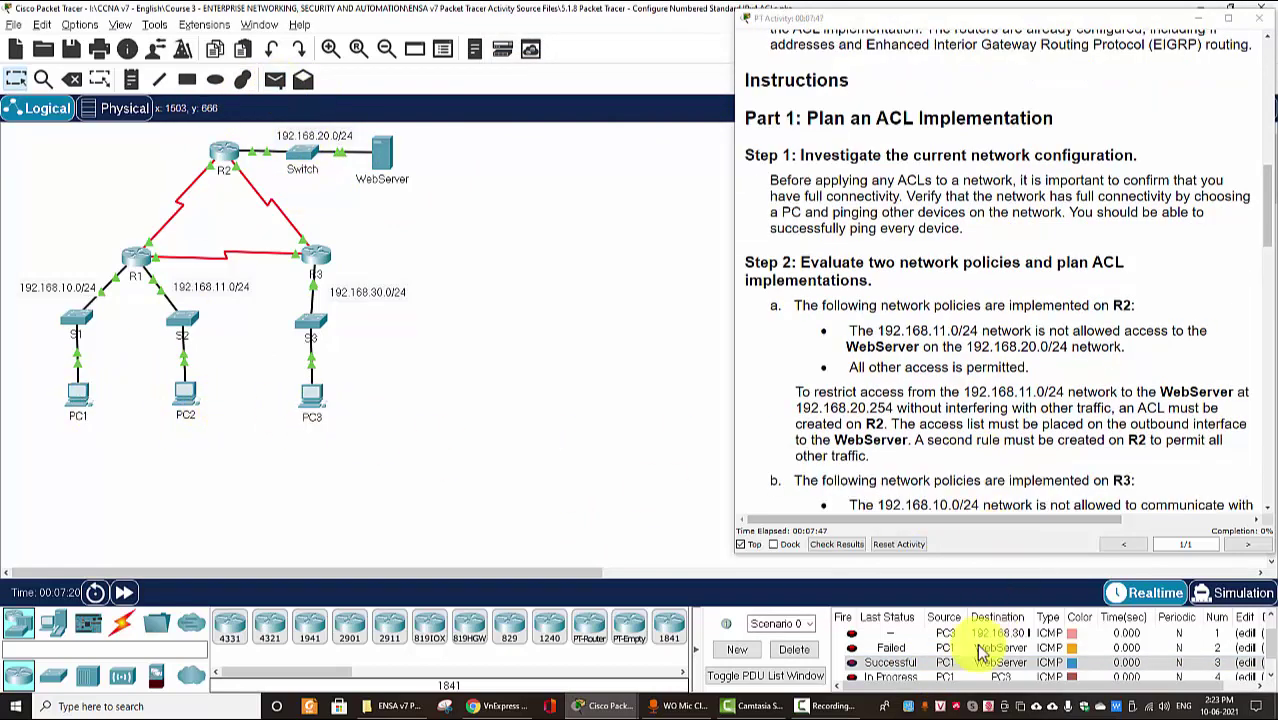
pyautogui.scroll(-1, 975, 645)
pyautogui.click(276, 80)
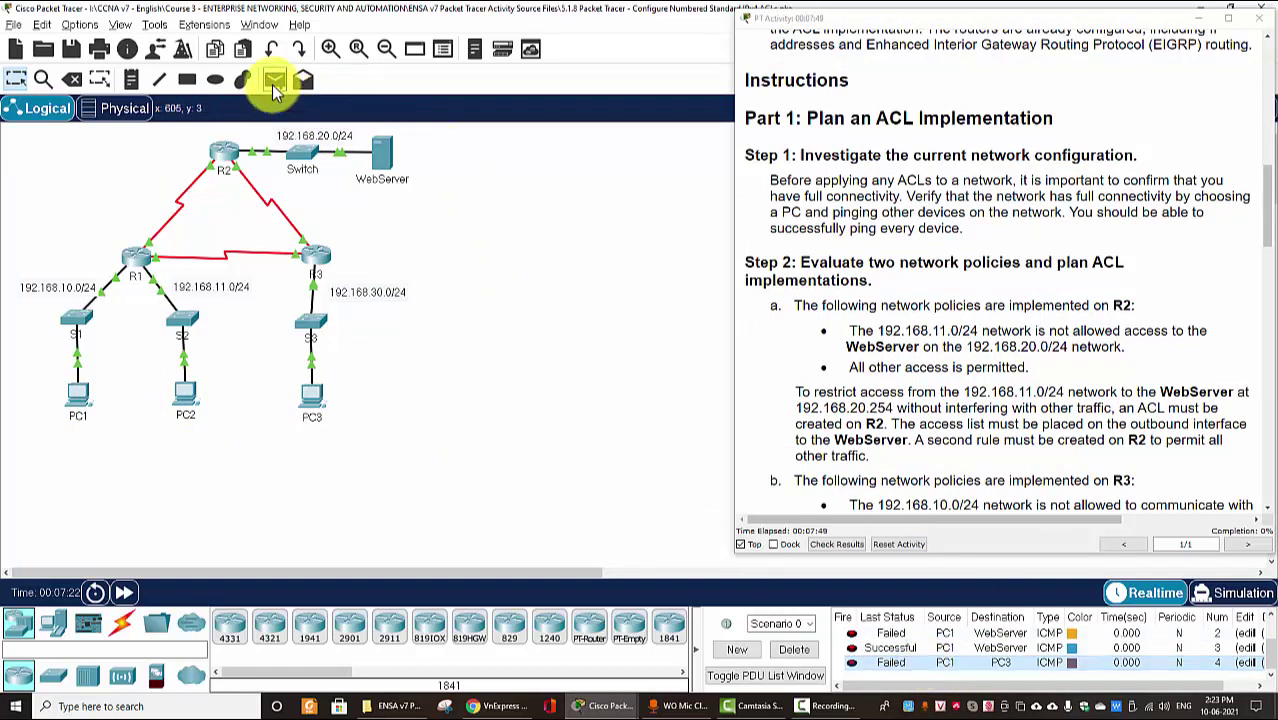
pyautogui.click(80, 395)
pyautogui.click(320, 400)
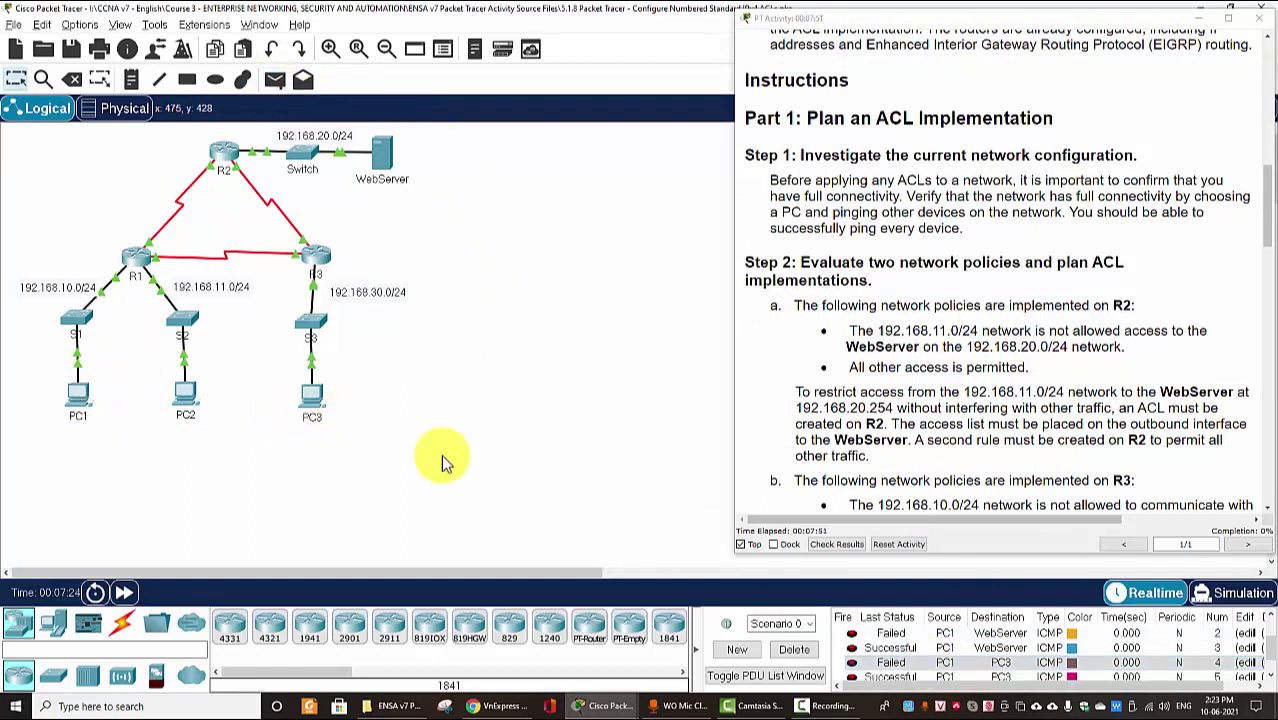
pyautogui.scroll(-1, 943, 676)
pyautogui.click(942, 664)
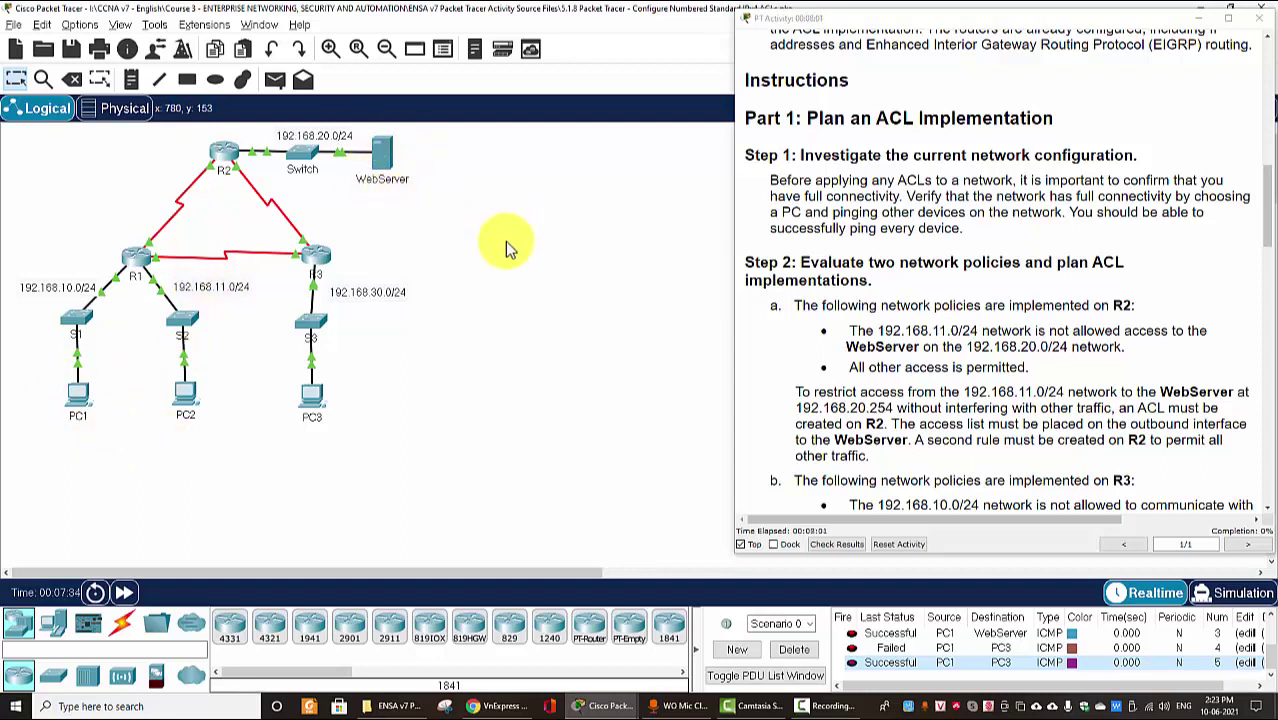
pyautogui.moveTo(755, 265); pyautogui.dragTo(876, 280)
pyautogui.click(880, 290)
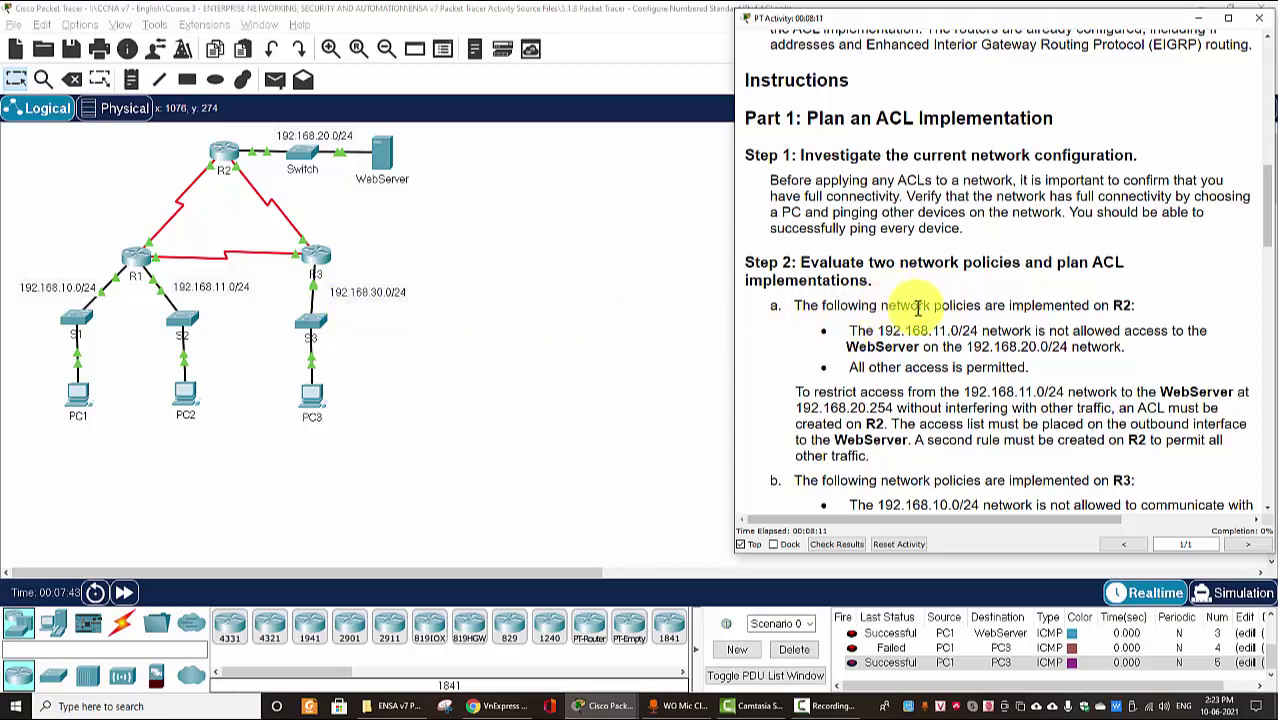
pyautogui.scroll(-1, 856, 322)
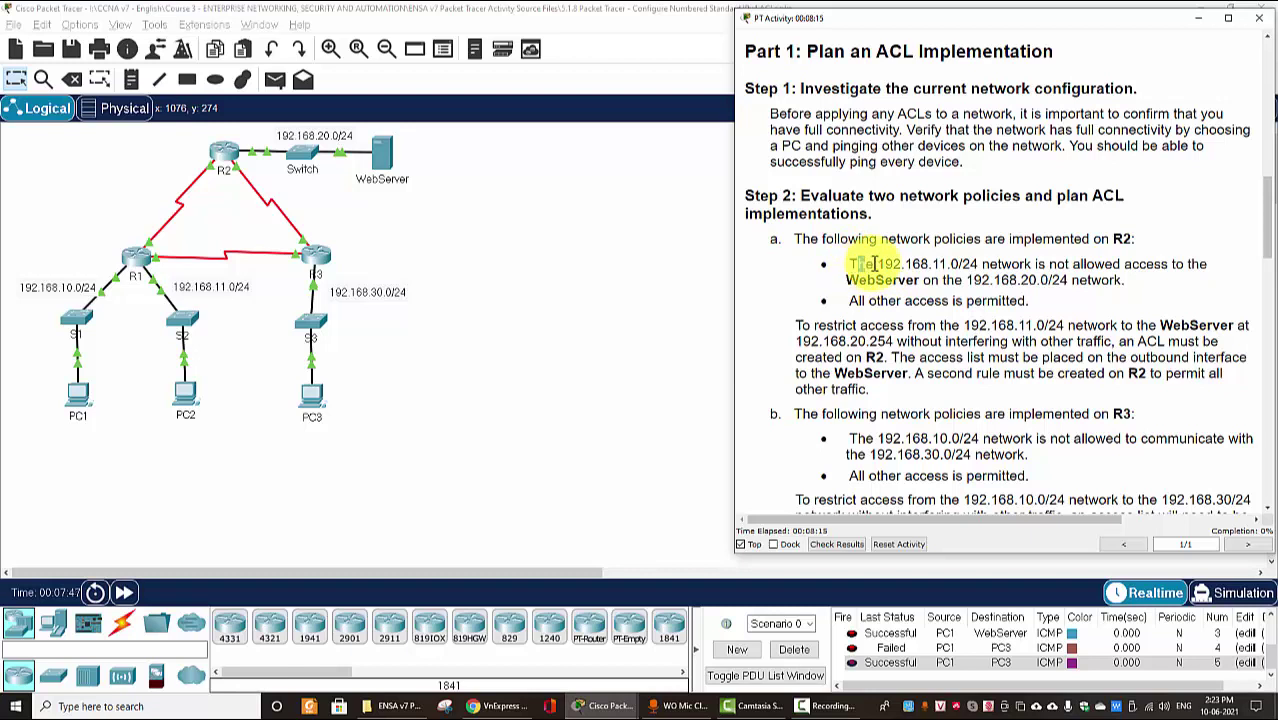
pyautogui.moveTo(884, 263); pyautogui.dragTo(934, 266)
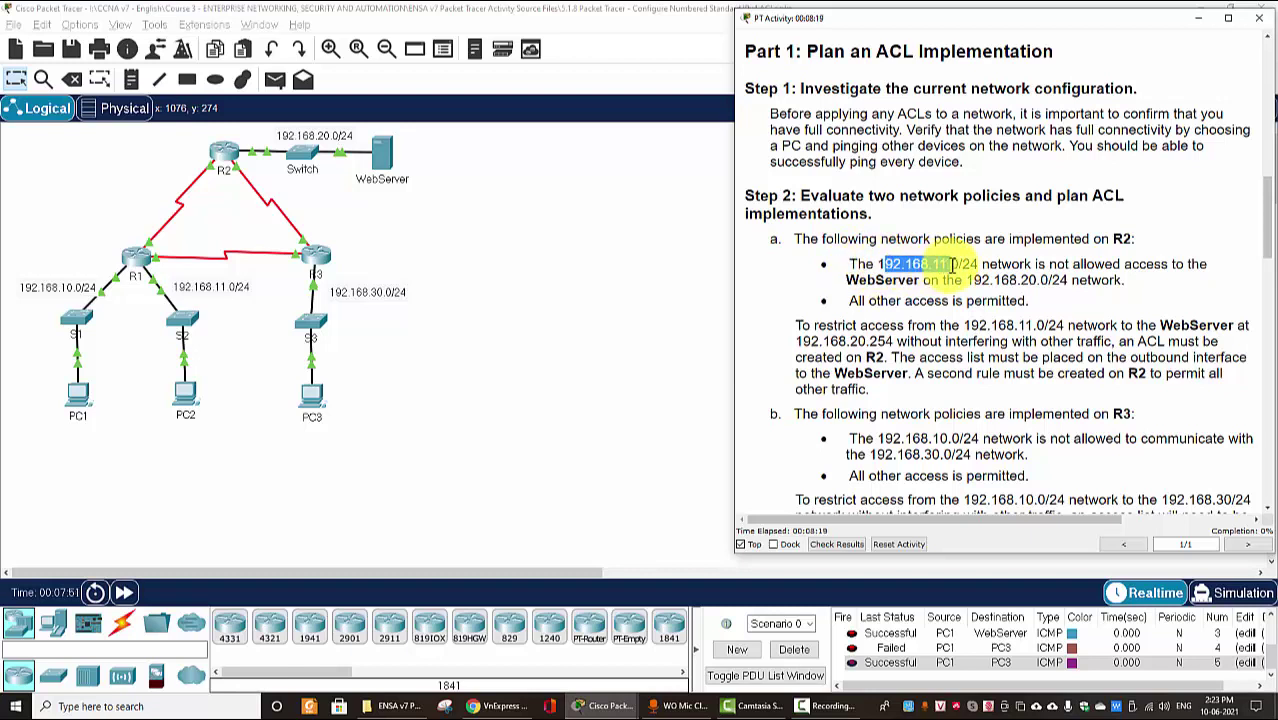
pyautogui.moveTo(975, 264); pyautogui.dragTo(961, 264)
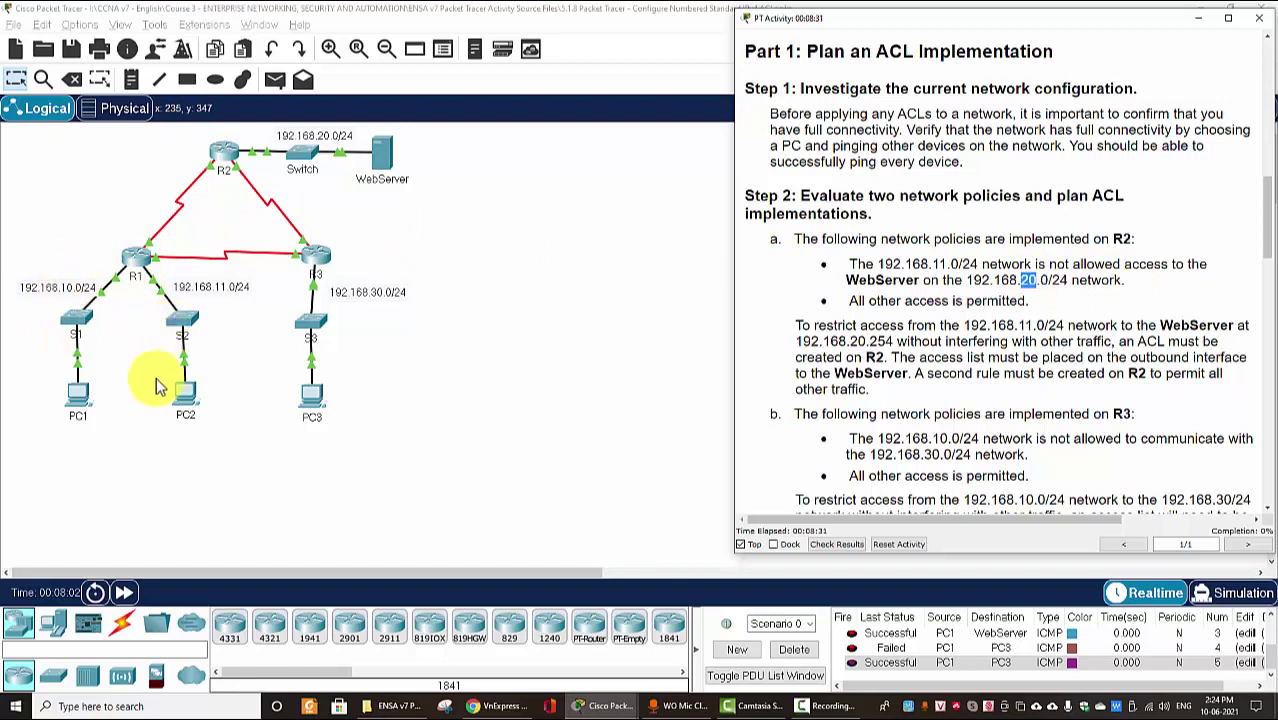
pyautogui.click(155, 437)
pyautogui.moveTo(151, 431); pyautogui.dragTo(244, 281)
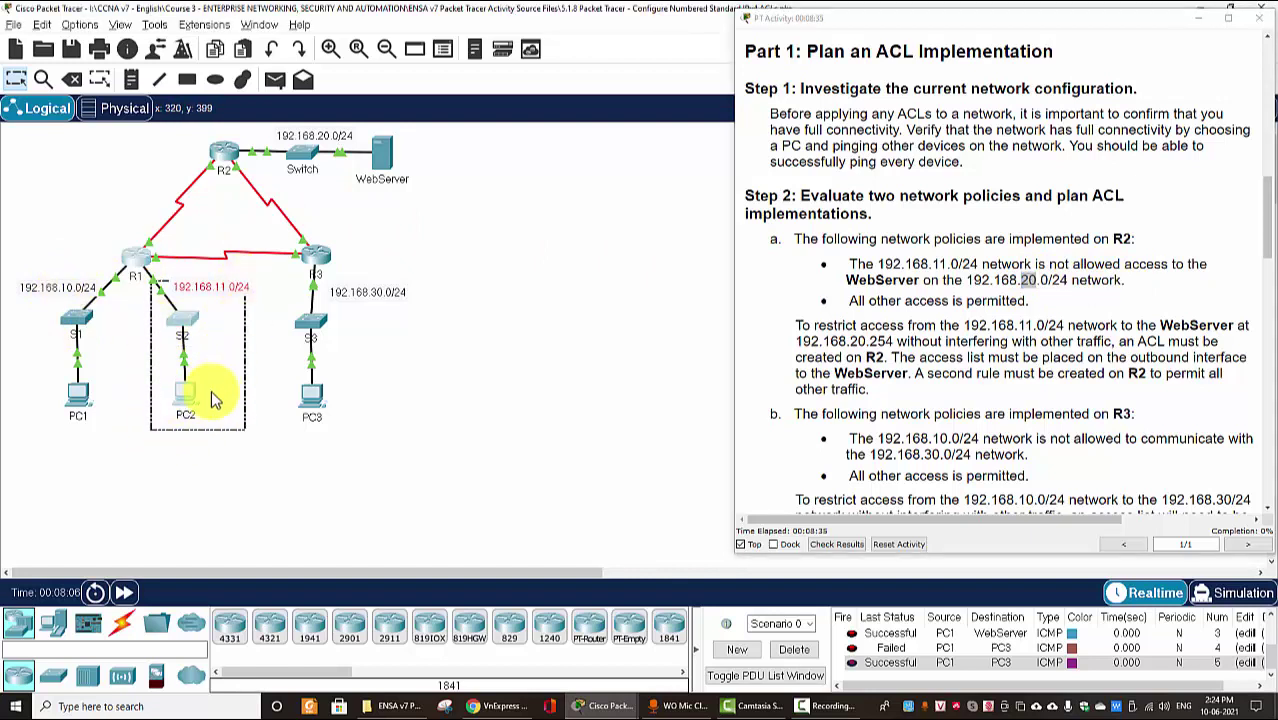
pyautogui.click(192, 366)
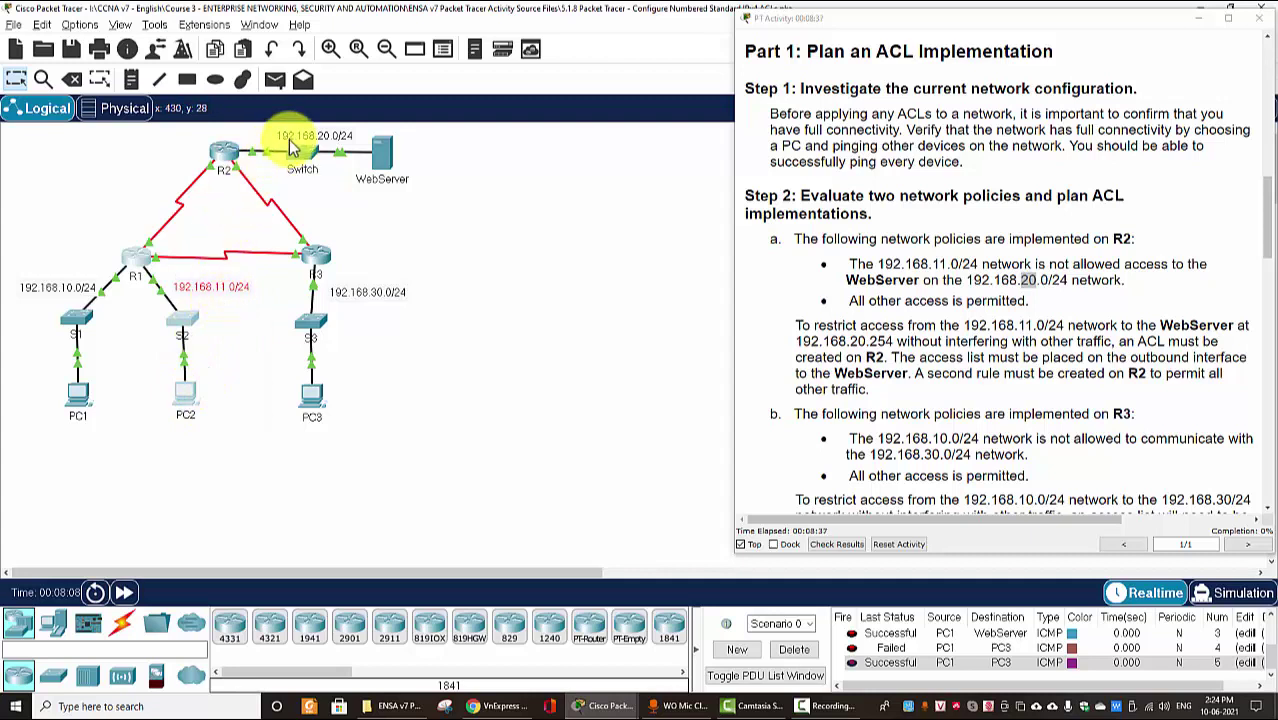
pyautogui.moveTo(438, 138); pyautogui.dragTo(273, 183)
pyautogui.click(318, 128)
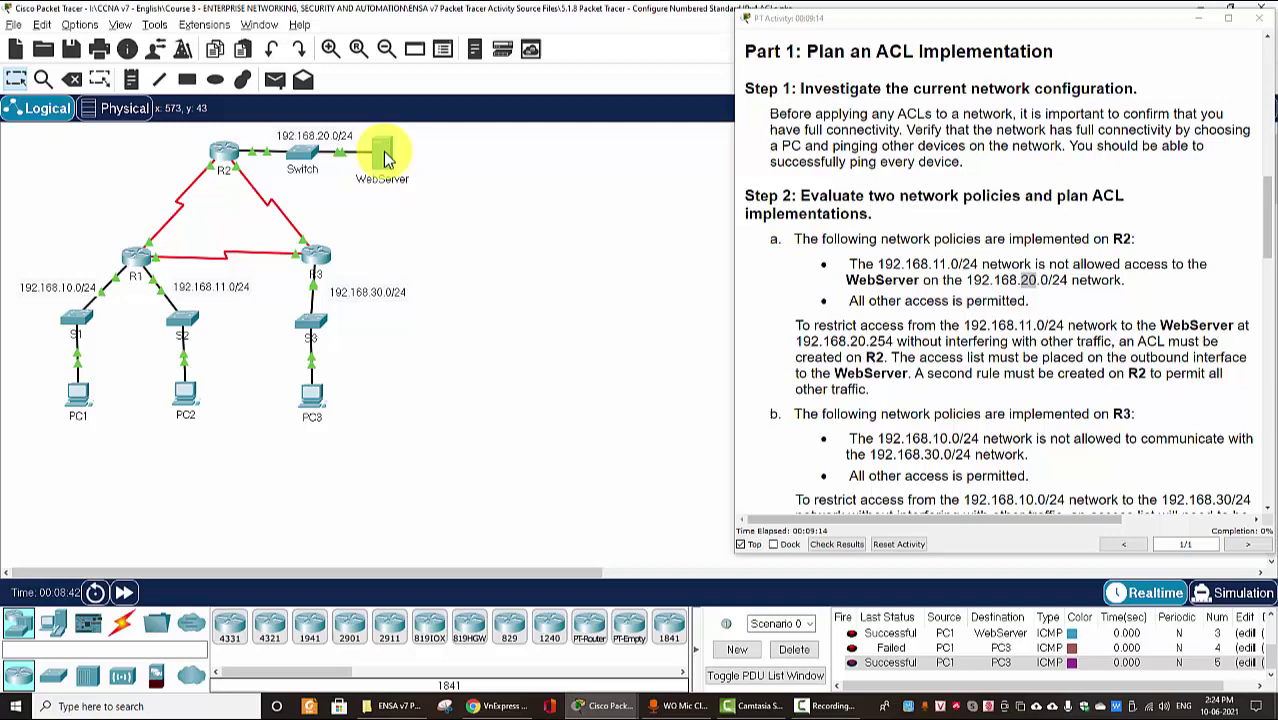
pyautogui.moveTo(381, 160)
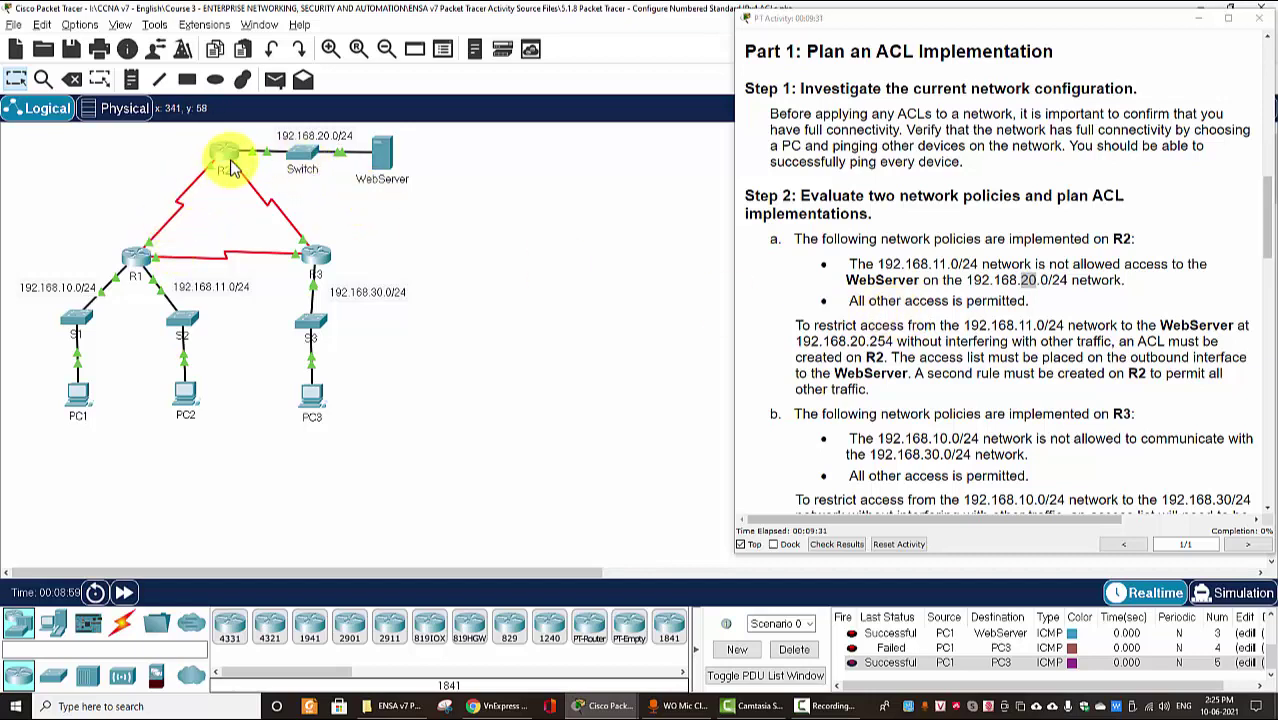
pyautogui.scroll(-3, 893, 323)
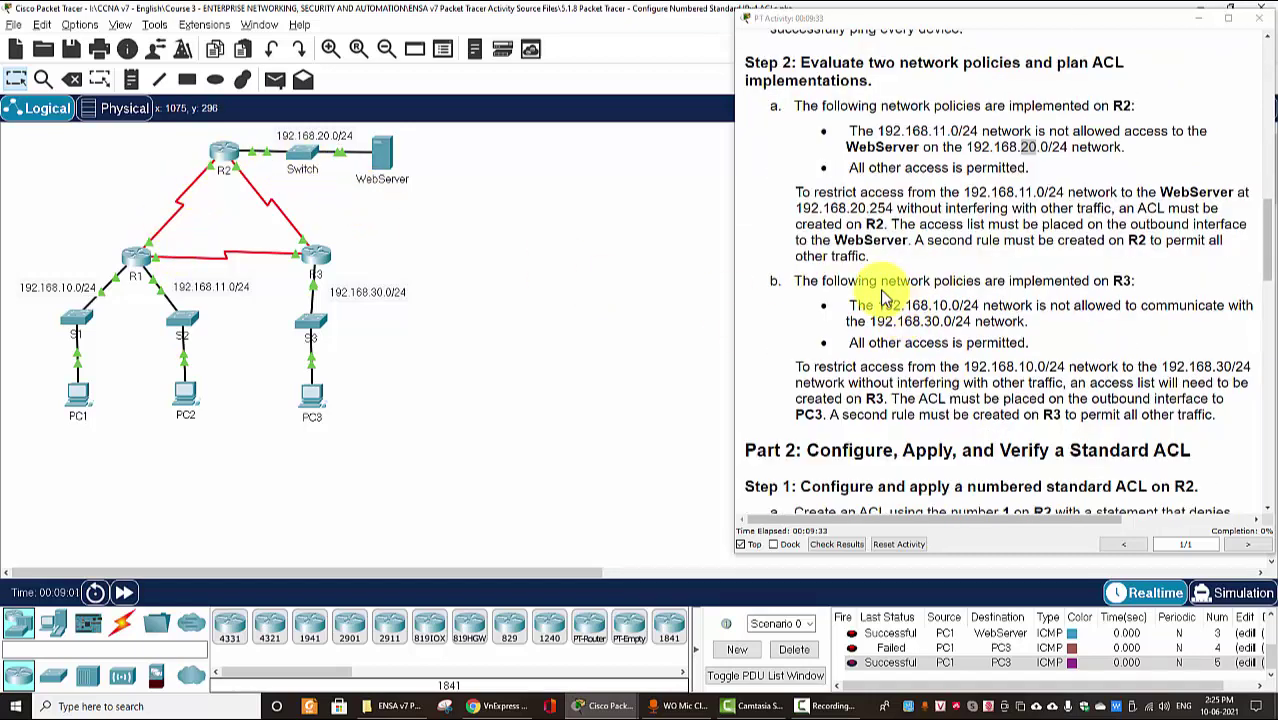
pyautogui.moveTo(790, 281); pyautogui.dragTo(1126, 280)
pyautogui.click(941, 306)
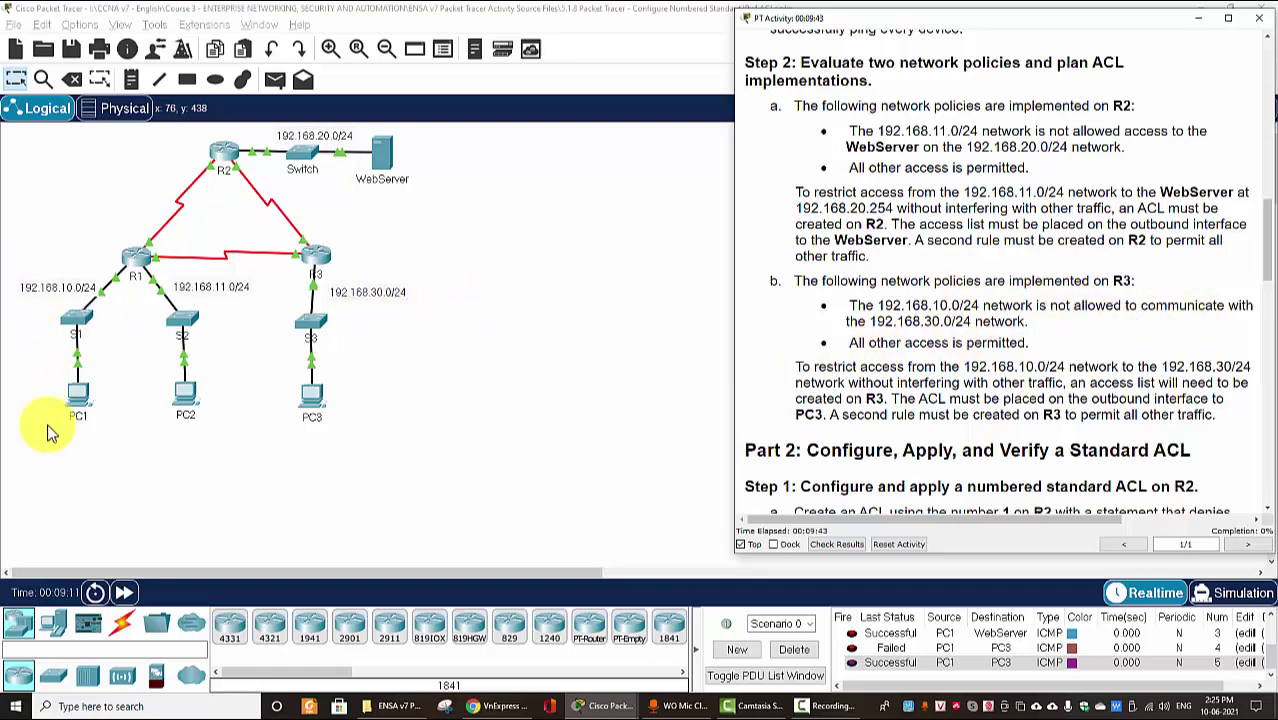
pyautogui.moveTo(40, 456); pyautogui.dragTo(100, 456)
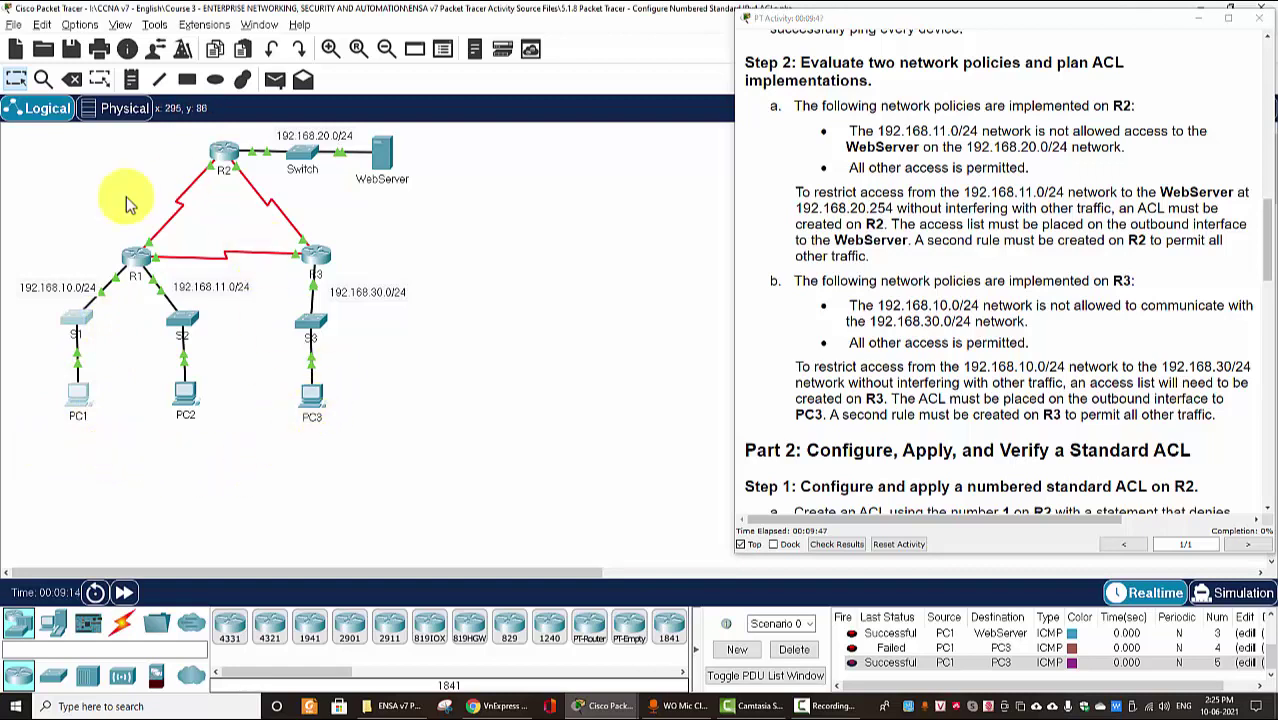
pyautogui.moveTo(284, 438); pyautogui.dragTo(425, 330)
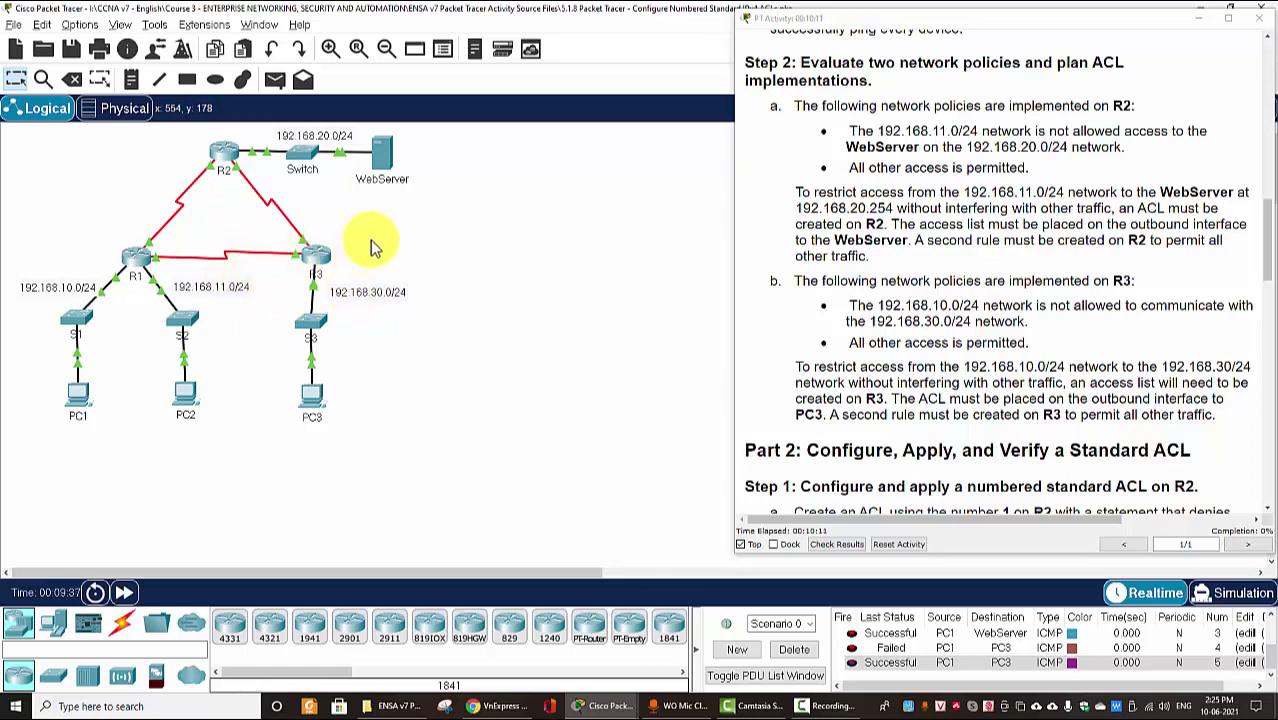
pyautogui.moveTo(316, 260)
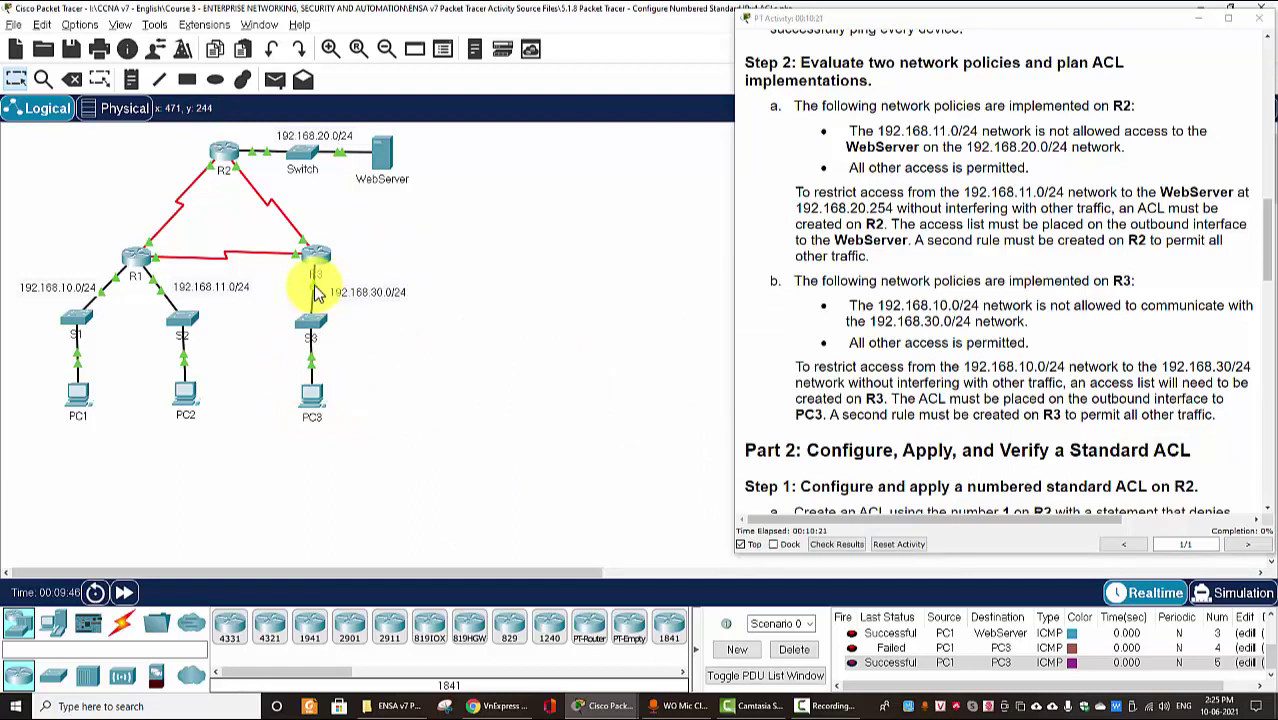
pyautogui.moveTo(316, 292)
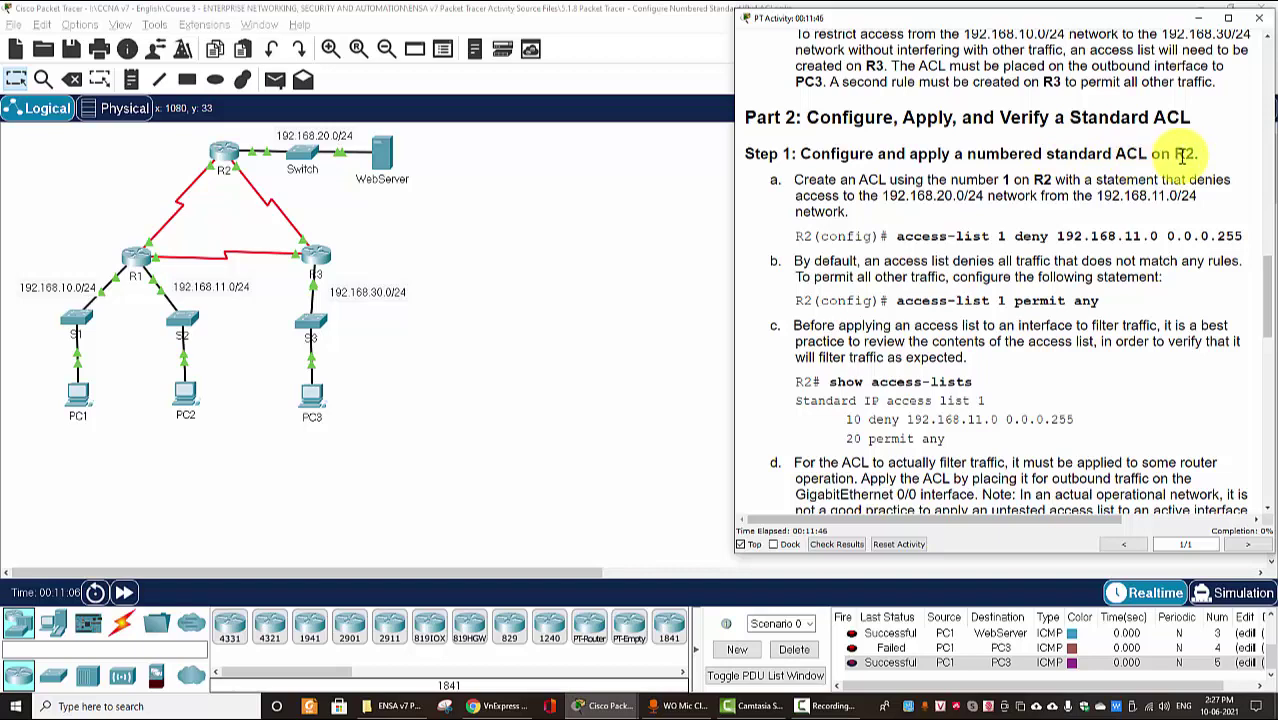
# Step: Open R2's CLI and enter global configuration mode with en and conf t
pyautogui.click(226, 160)
pyautogui.moveTo(572, 136); pyautogui.dragTo(329, 112)
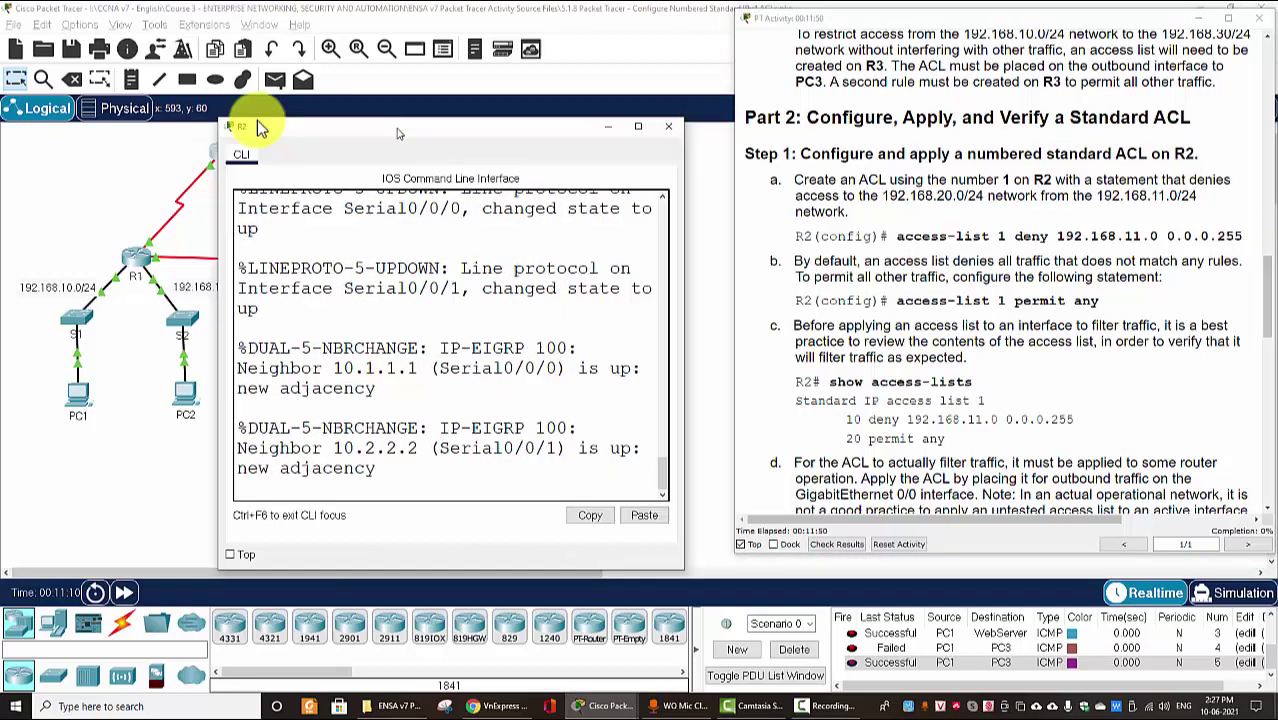
pyautogui.press('Return')
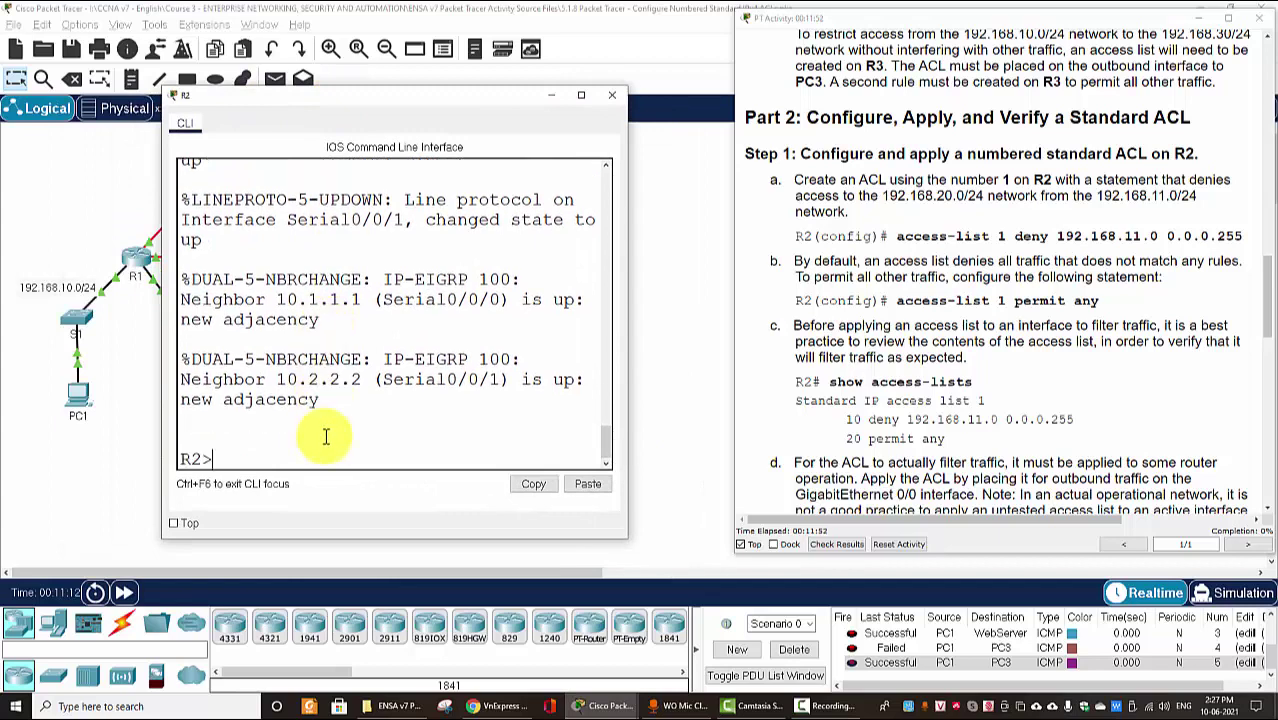
pyautogui.write('en')
pyautogui.press('Return')
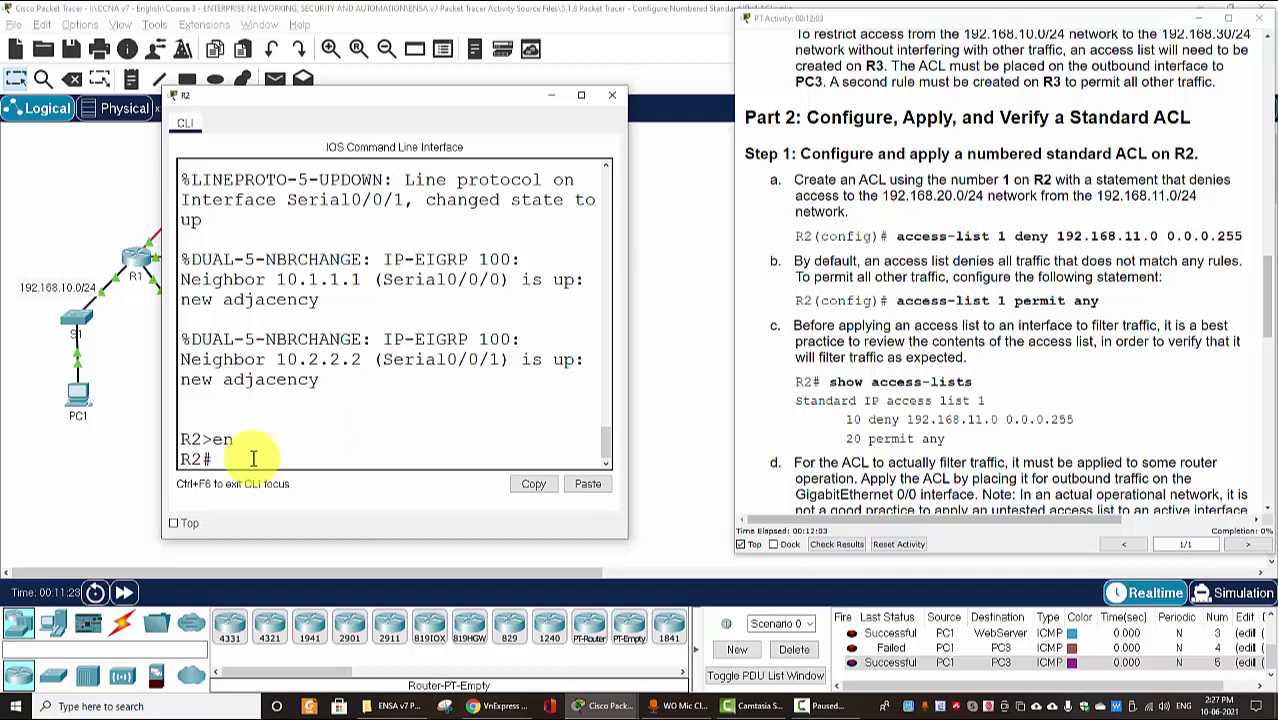
pyautogui.write('CONF T')
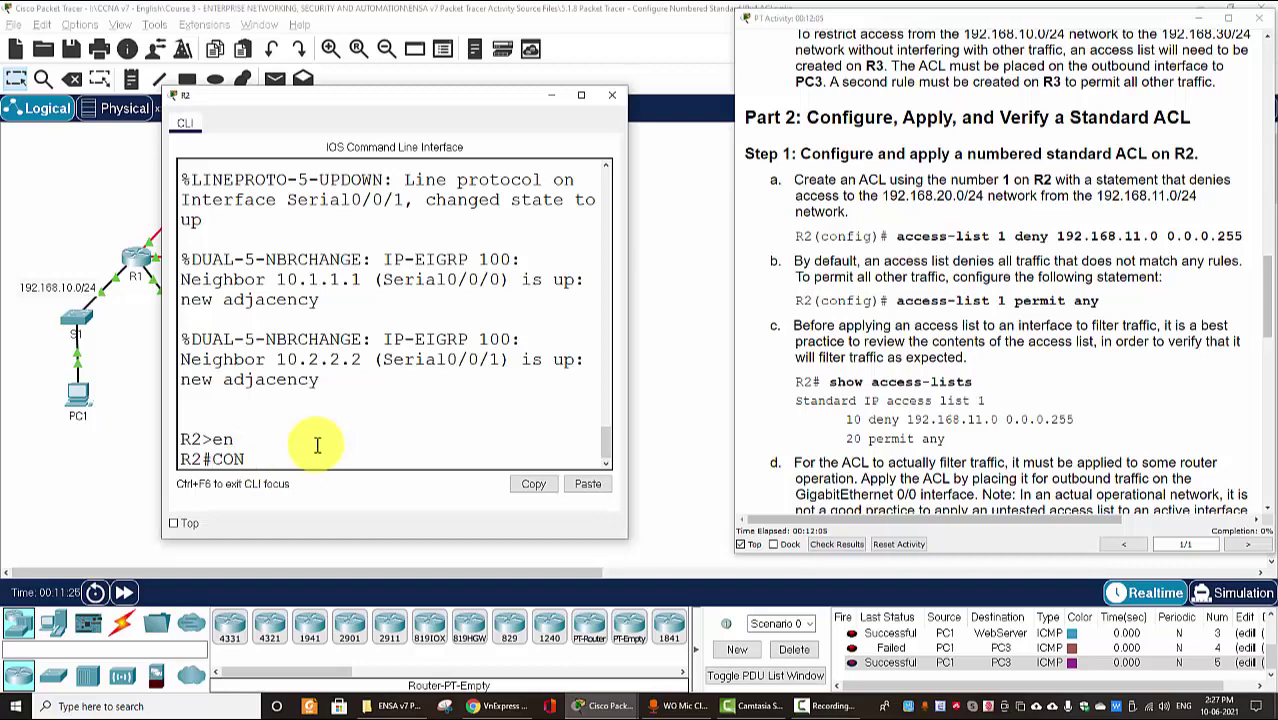
pyautogui.press('Return')
pyautogui.press('Return')
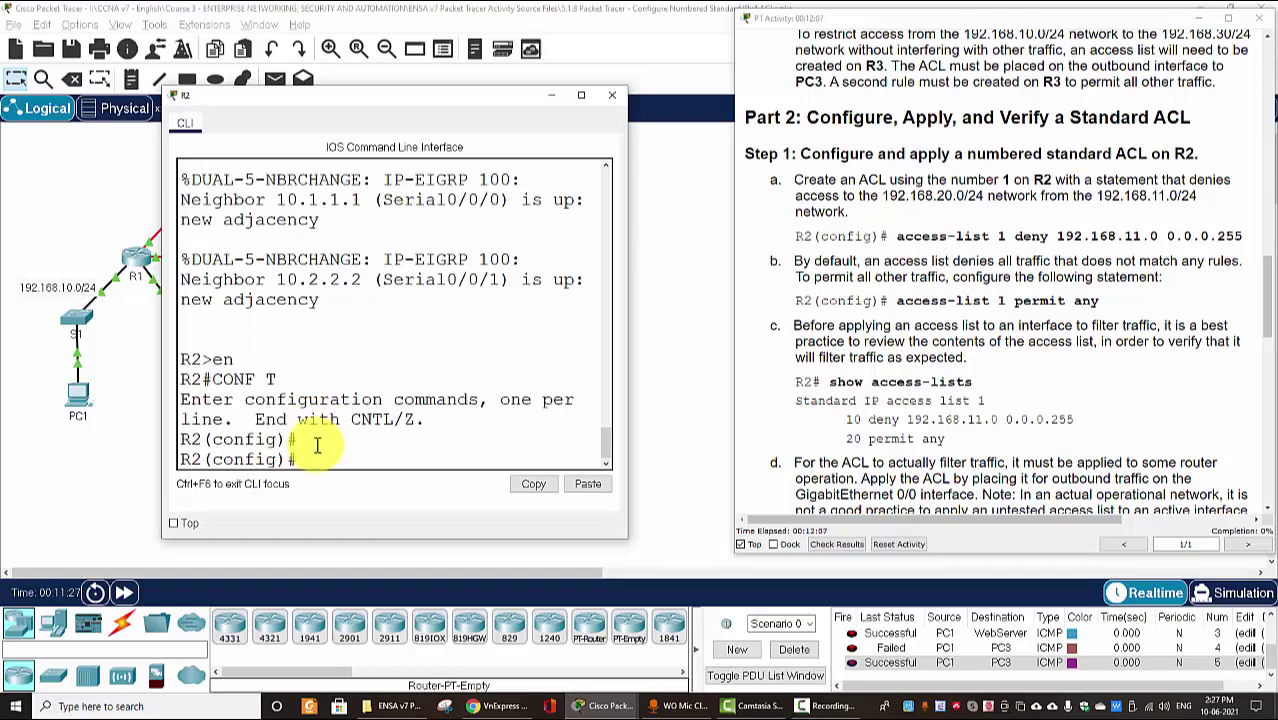
# Step: Add the rule access-list 1 deny 192.168.11.0 0.0.0.255
pyautogui.write('ac')
pyautogui.press('Tab')
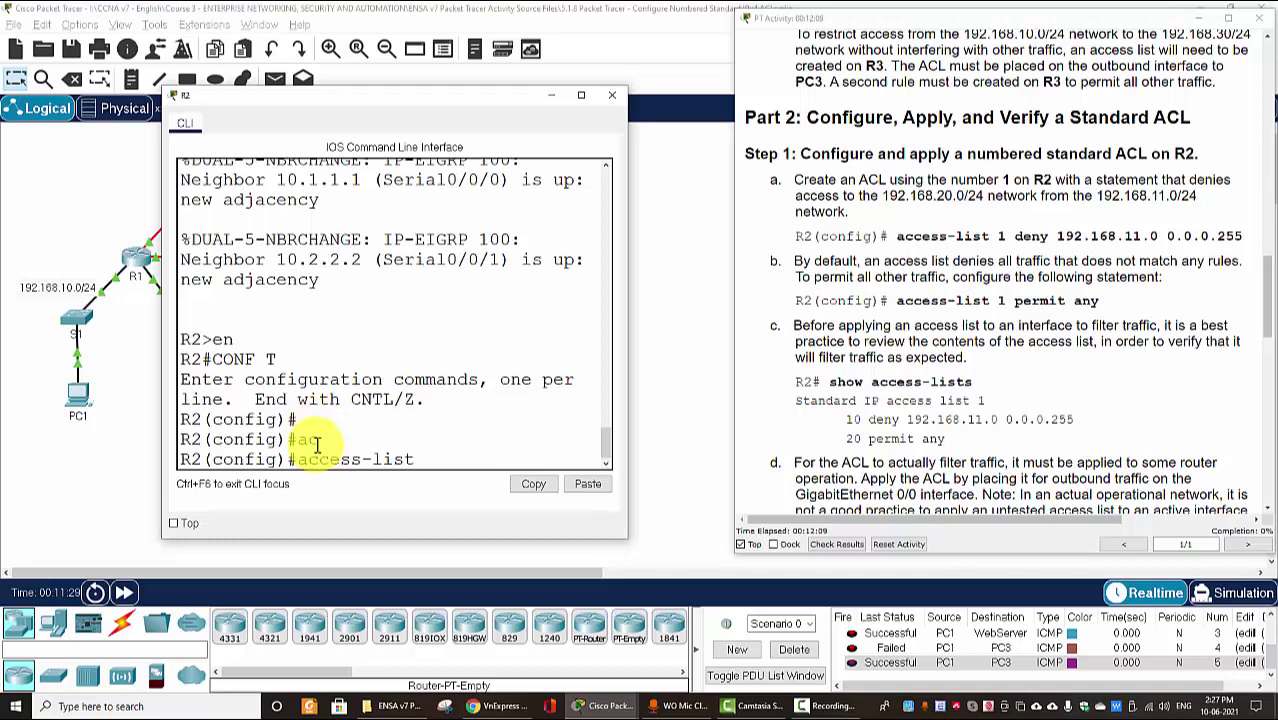
pyautogui.write('1')
pyautogui.write('deny')
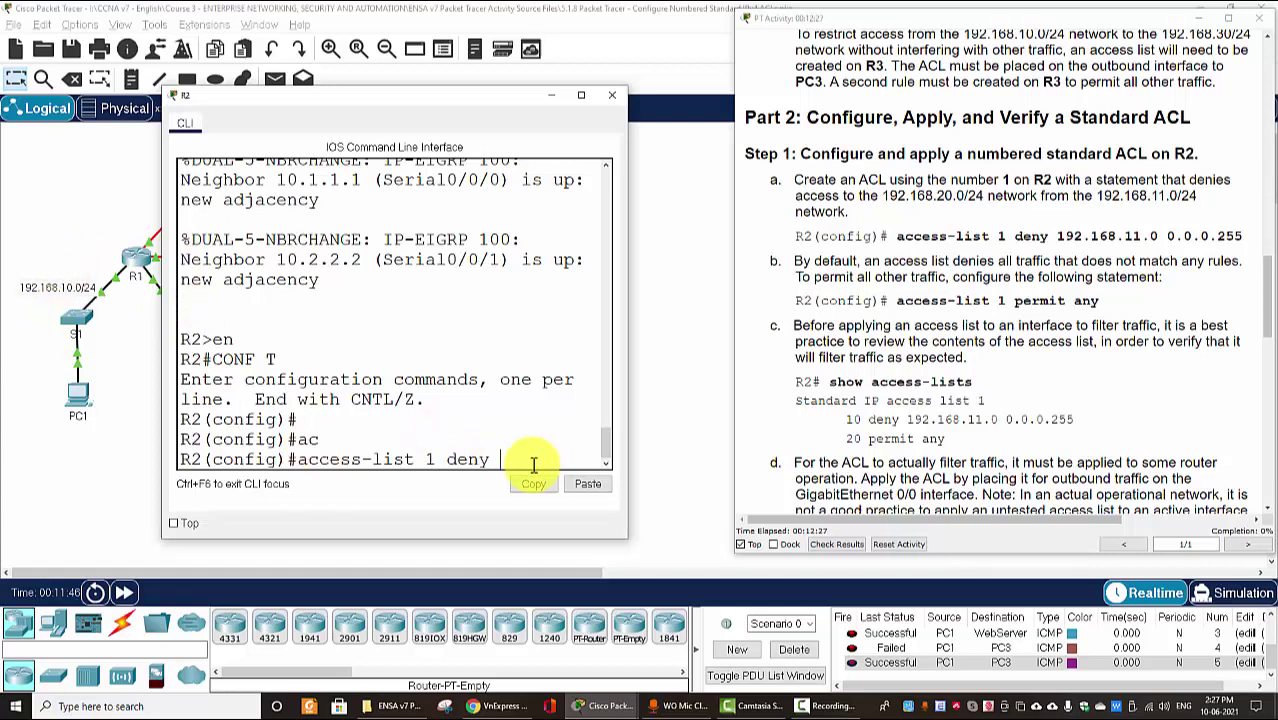
pyautogui.write('192.168.11.0')
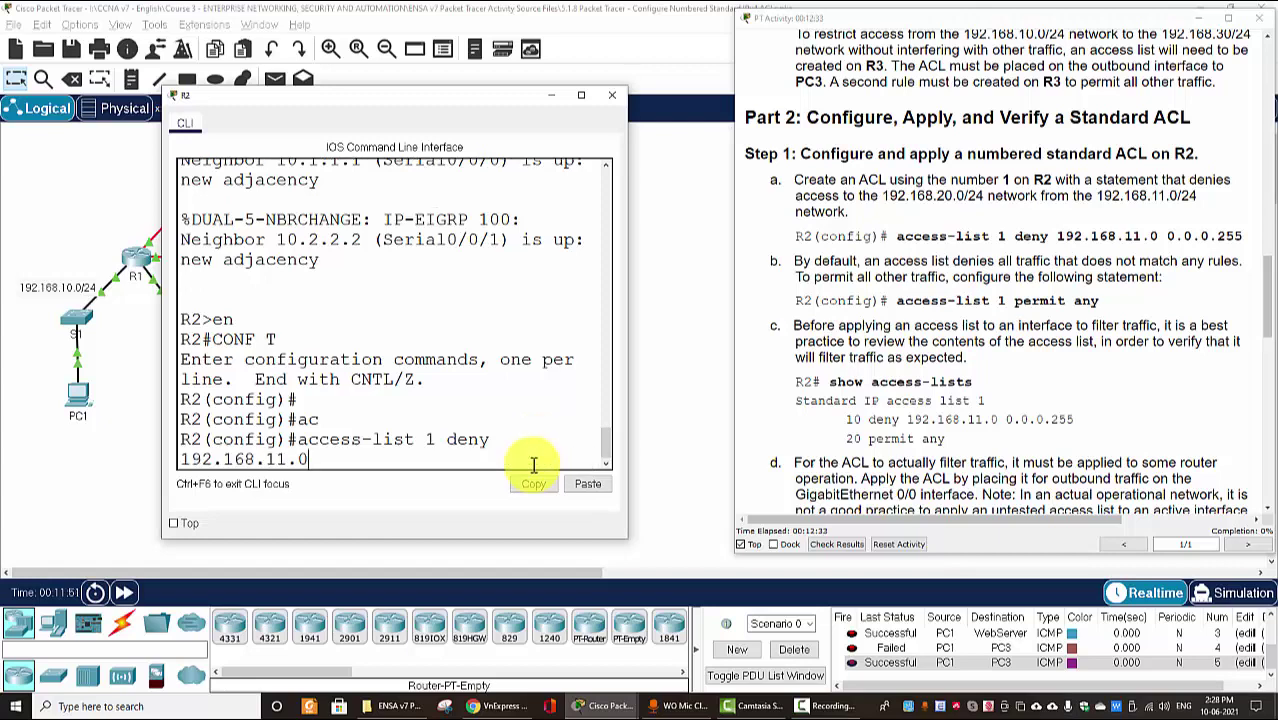
pyautogui.write(' 0.0.0.255')
pyautogui.press('Return')
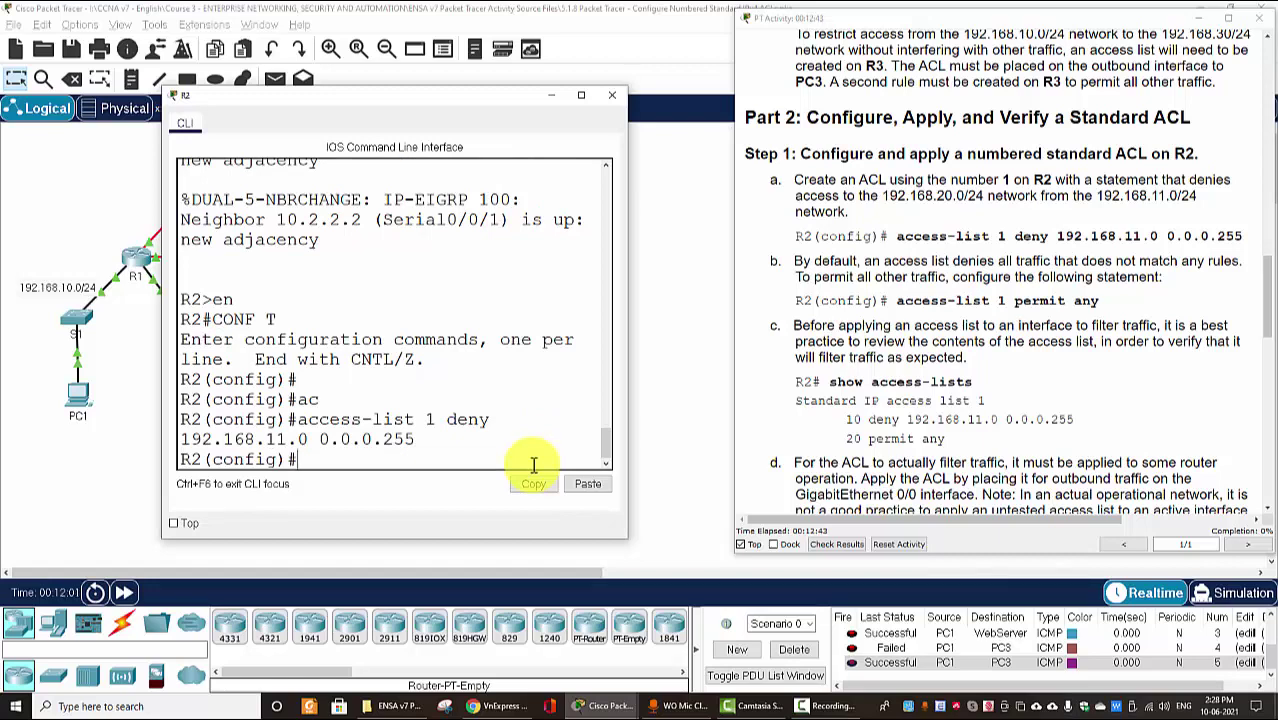
# Step: Add the rule access-list 1 permit any
pyautogui.write('acc')
pyautogui.press('Tab')
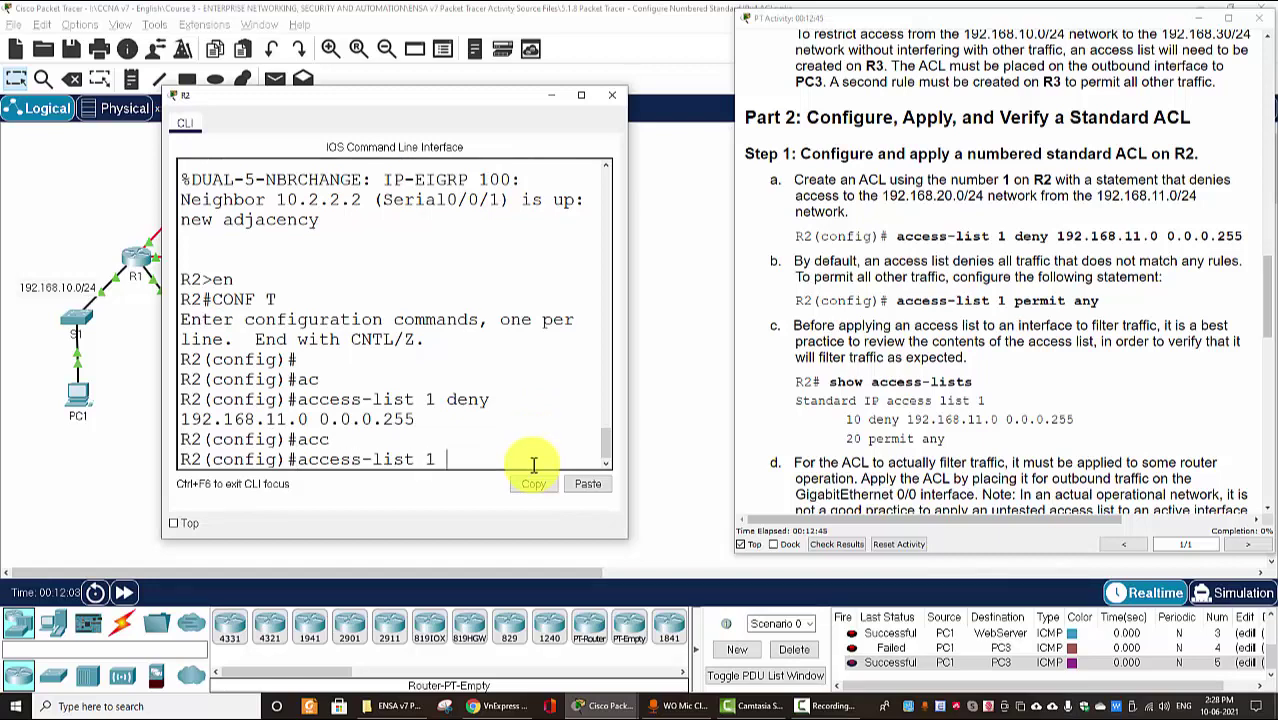
pyautogui.write('1 per')
pyautogui.press('Tab')
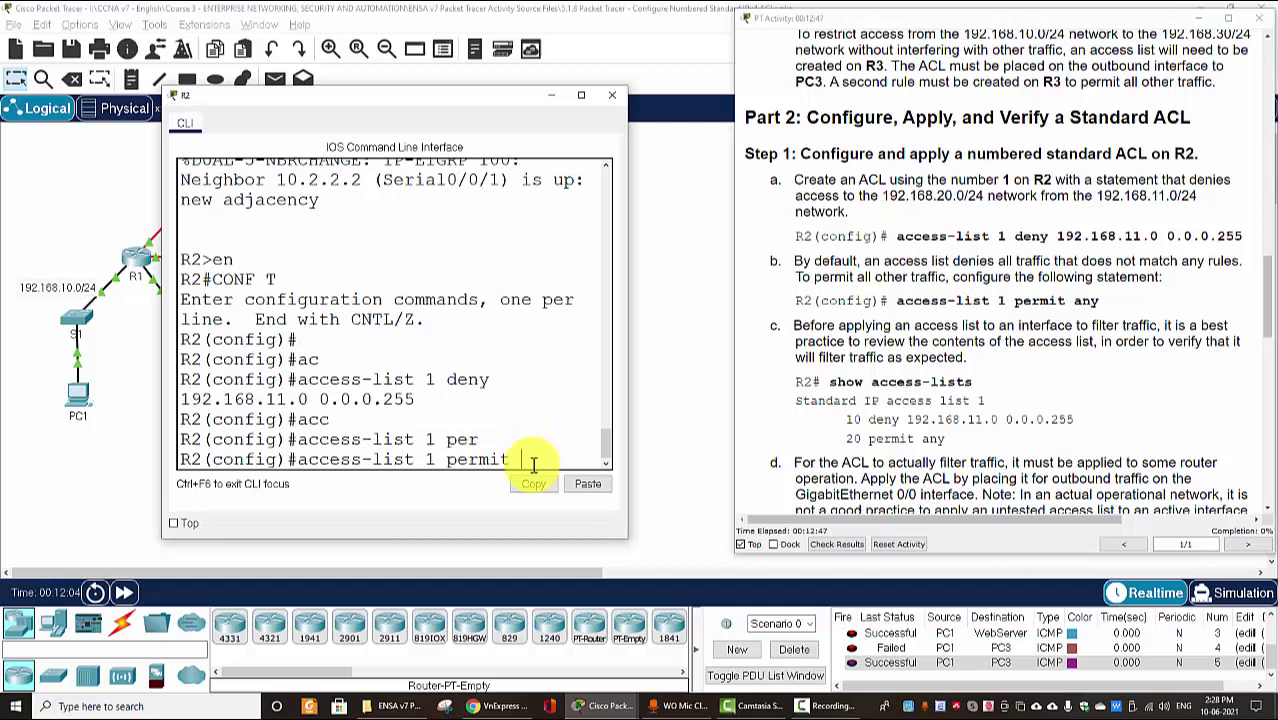
pyautogui.write('any')
pyautogui.press('Return')
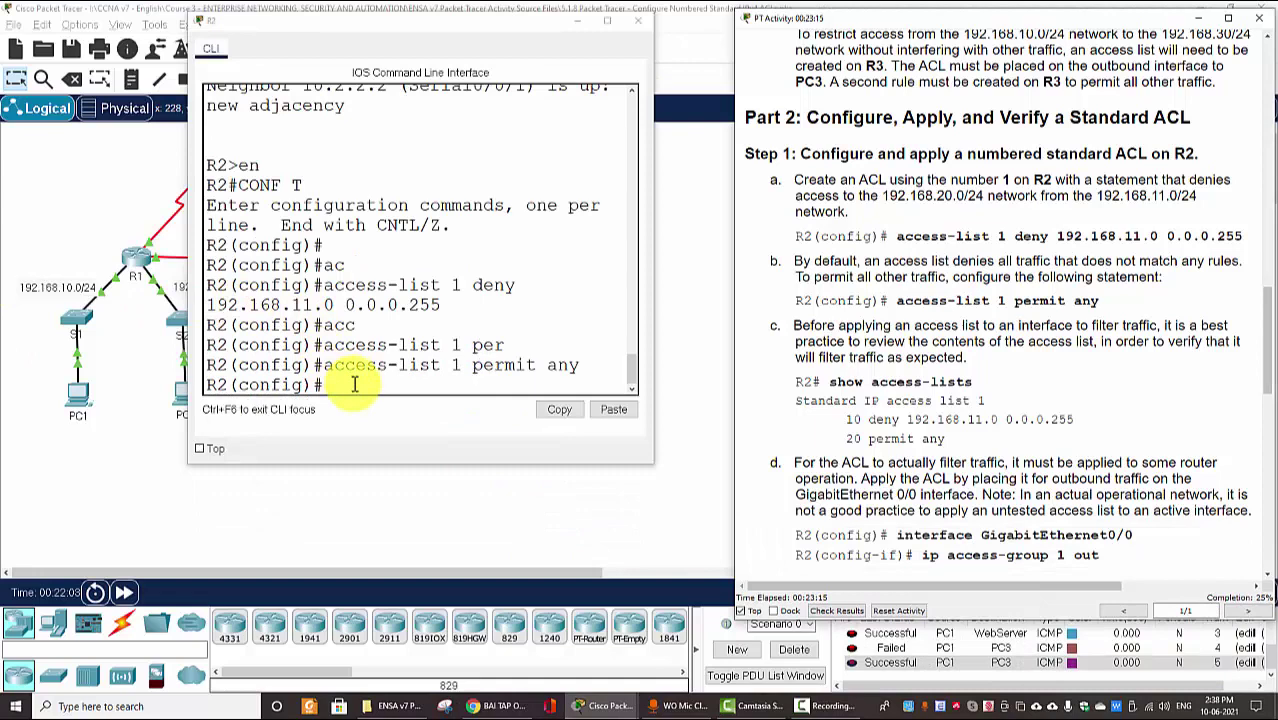
# Step: Run 'do show access-lists' on R2 and highlight the deny 192.168.11.0 0.0.0.255 entry
pyautogui.press('Return')
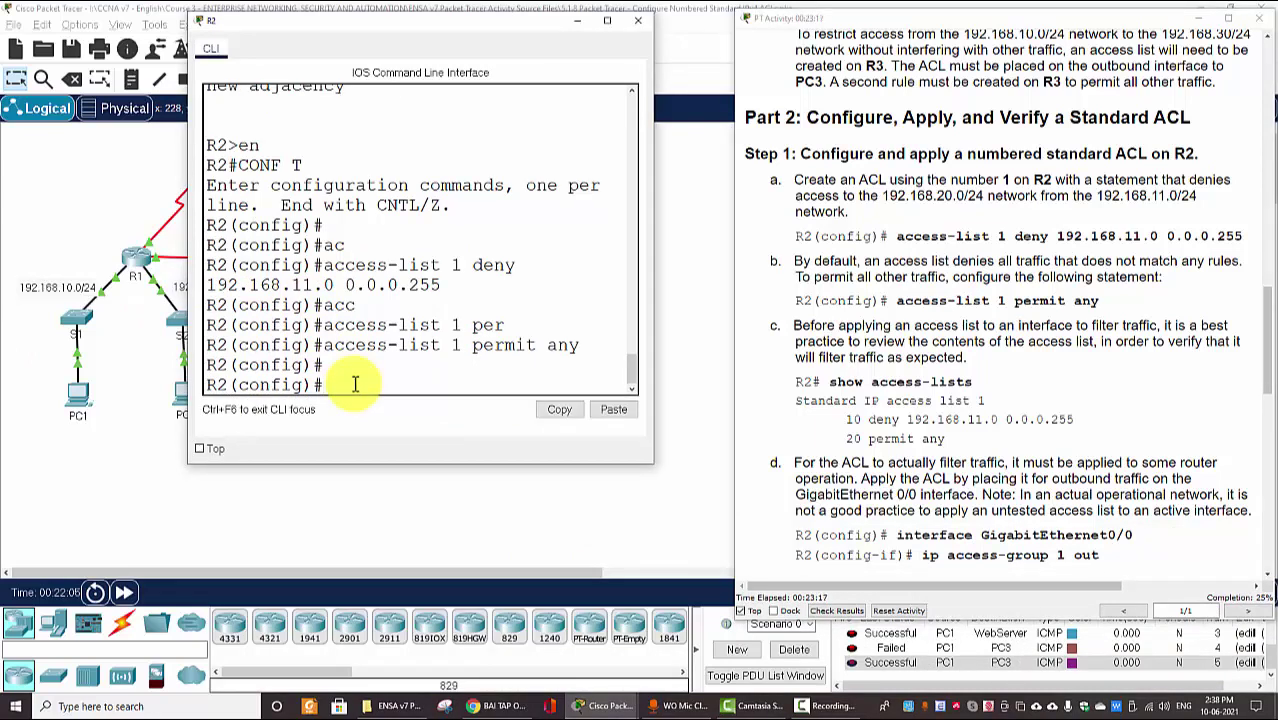
pyautogui.write('do show acc')
pyautogui.press('Return')
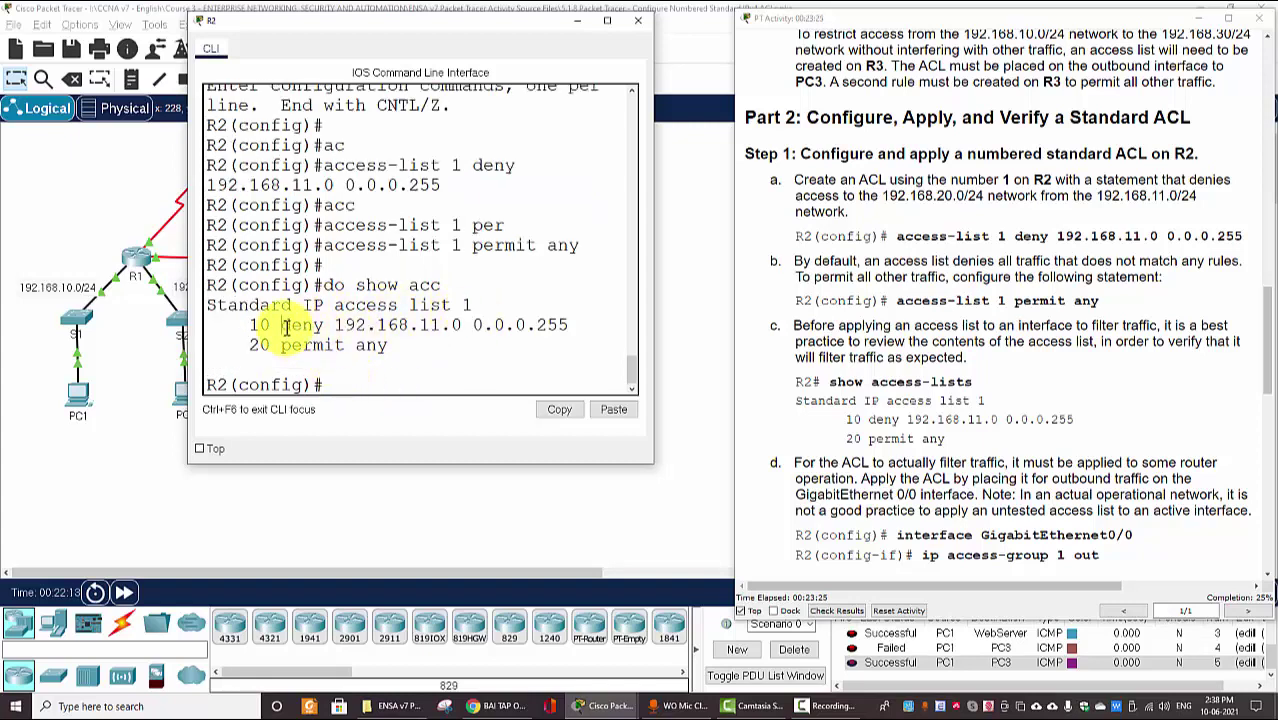
pyautogui.moveTo(281, 325); pyautogui.dragTo(571, 327)
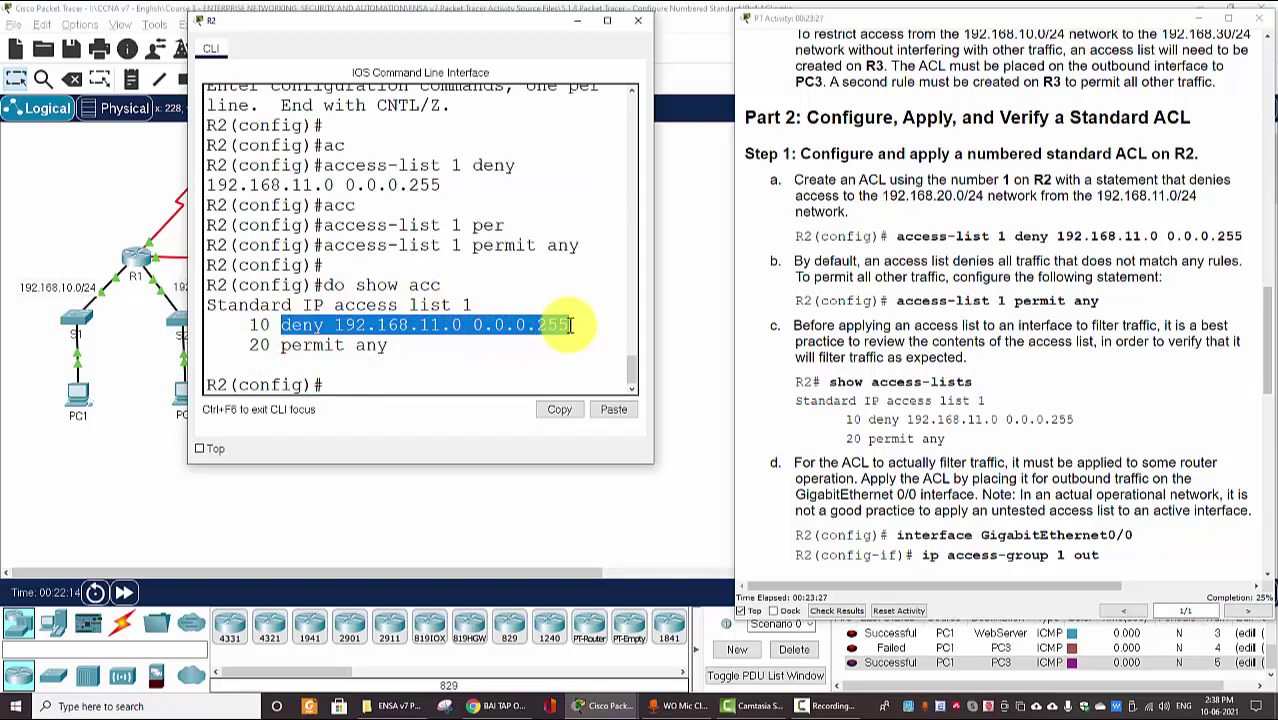
pyautogui.click(337, 327)
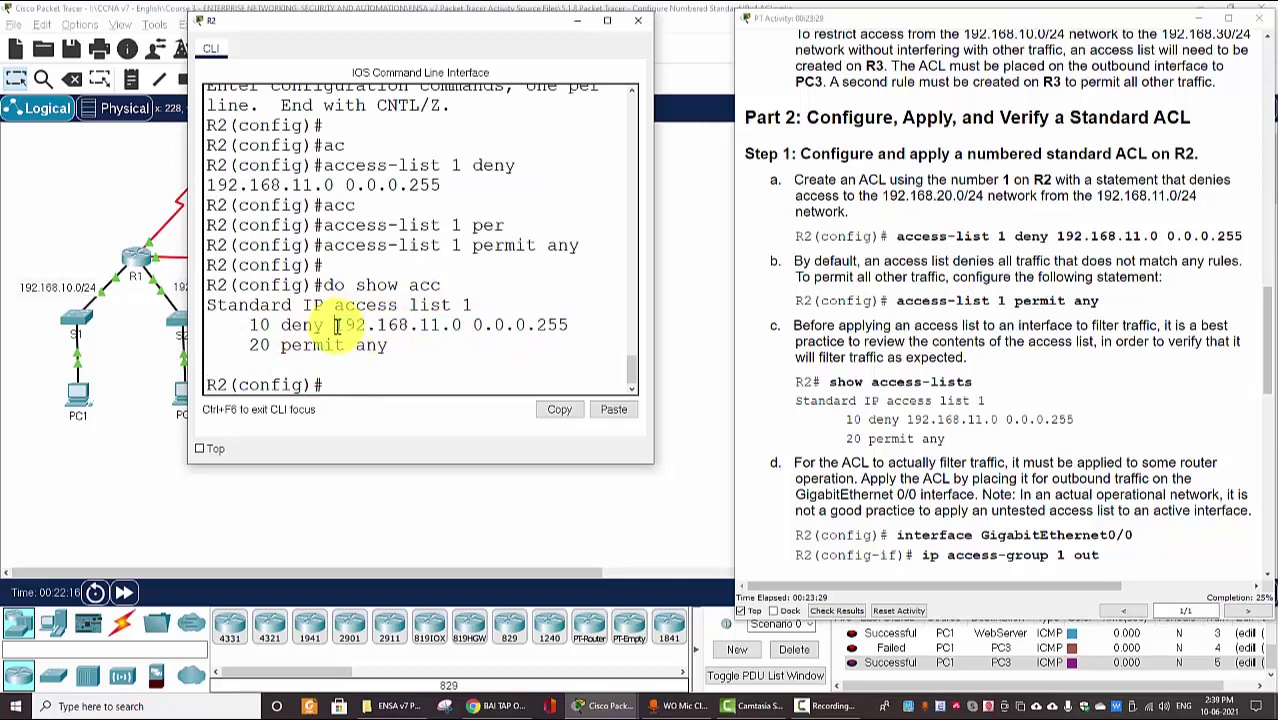
pyautogui.moveTo(337, 327); pyautogui.dragTo(572, 326)
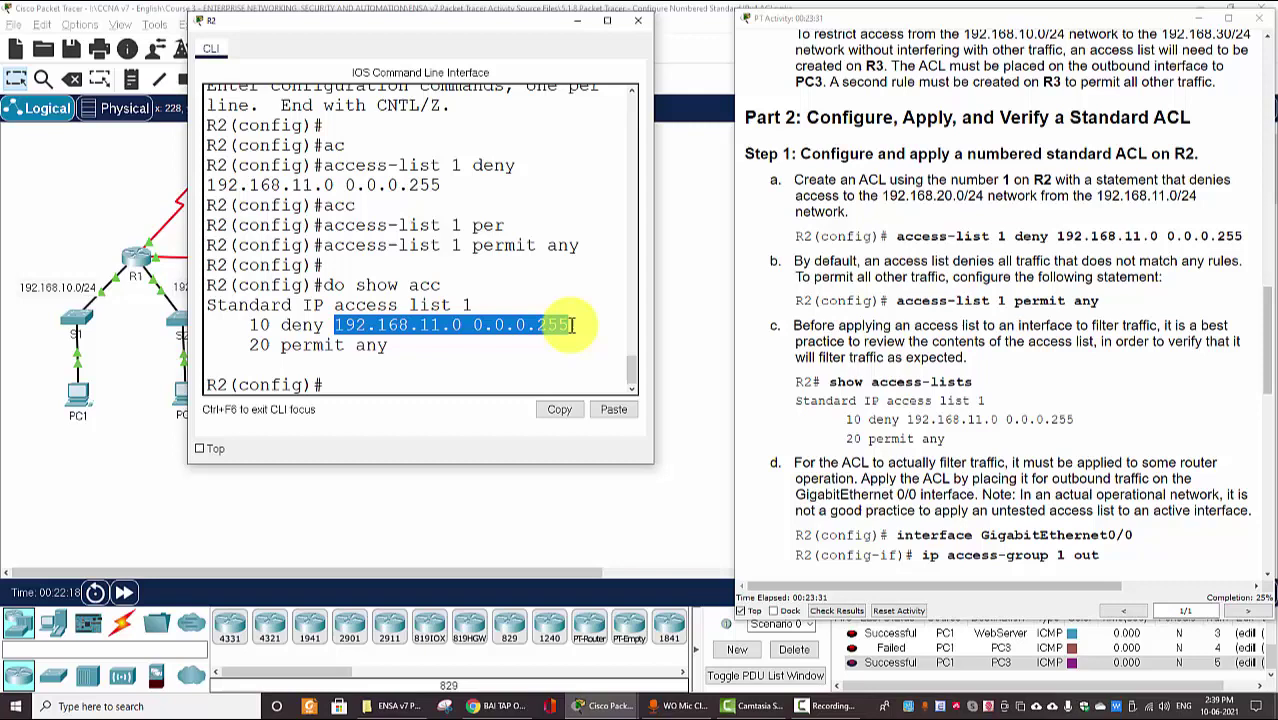
pyautogui.click(297, 347)
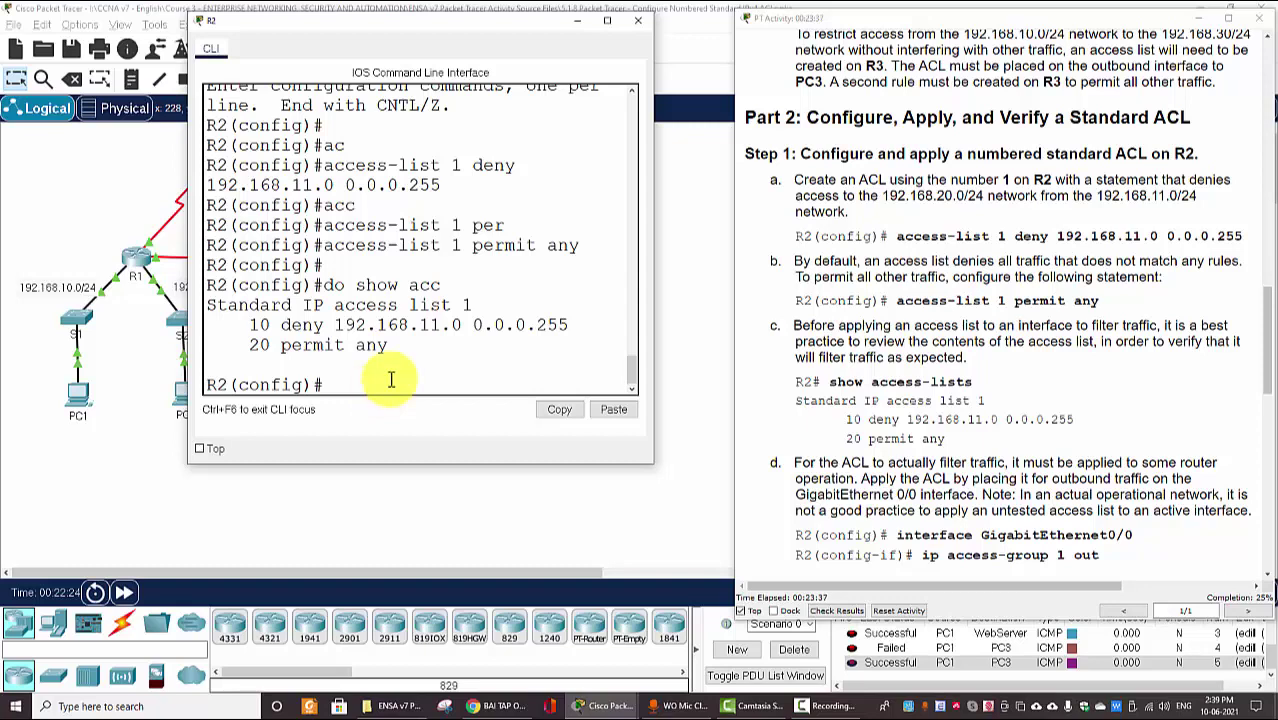
pyautogui.moveTo(467, 24); pyautogui.dragTo(588, 245)
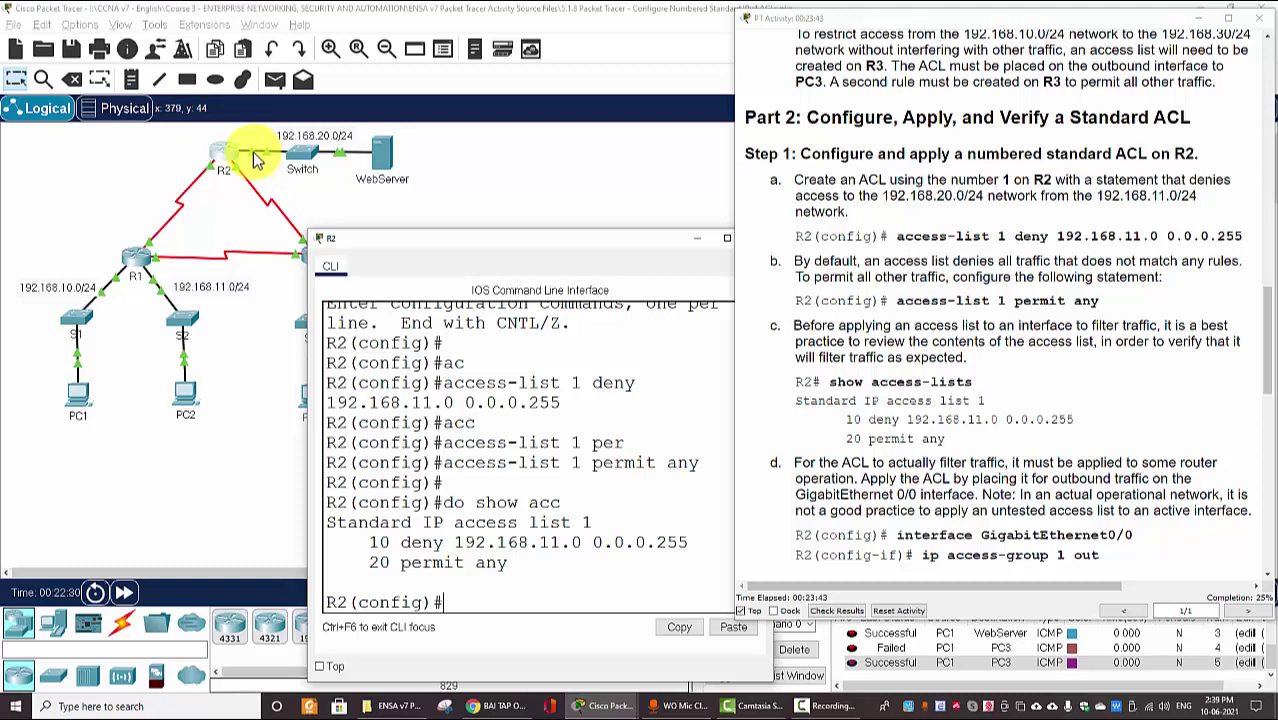
pyautogui.click(290, 165)
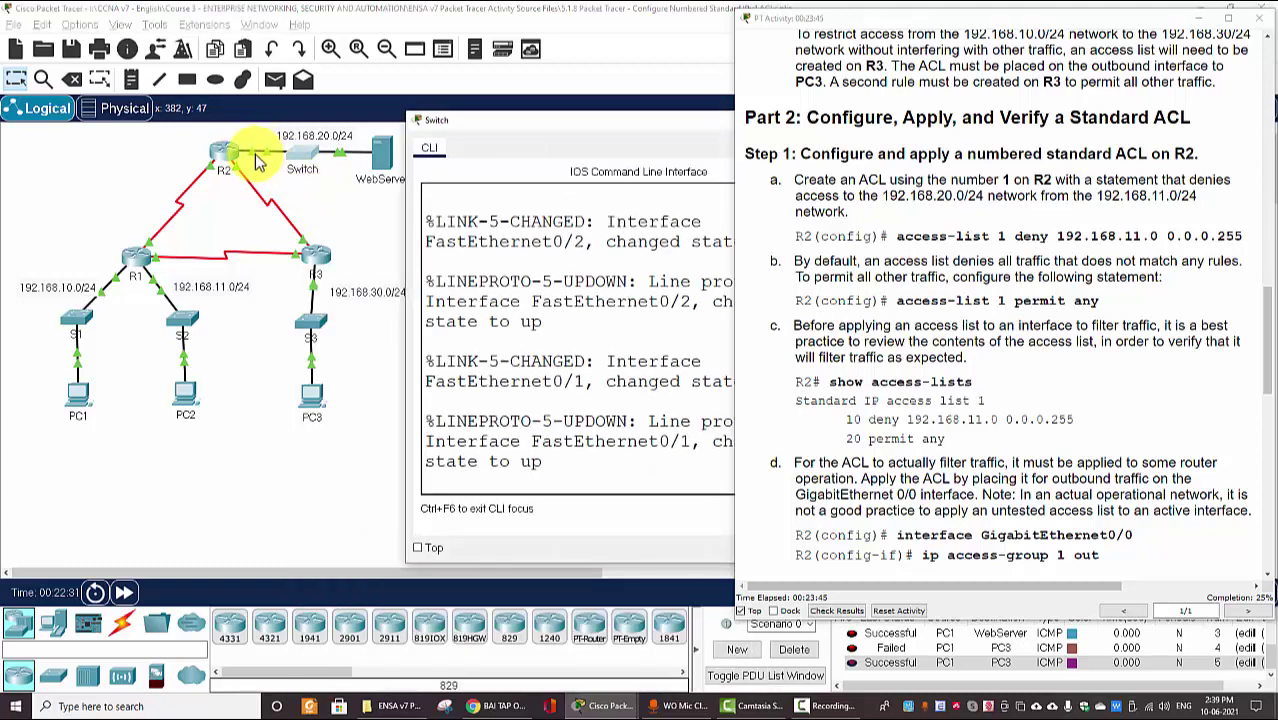
pyautogui.click(256, 164)
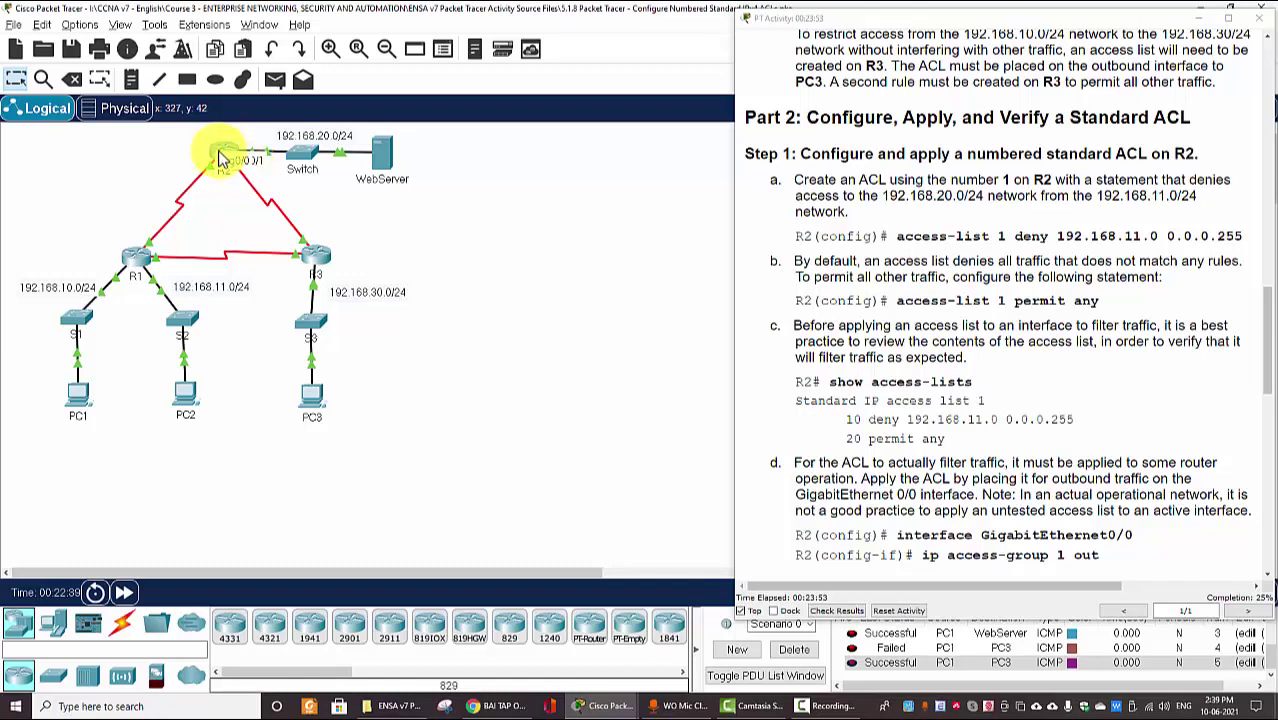
pyautogui.click(222, 157)
# Step: Run 'do show ip int brief' on R2 and highlight the GigabitEthernet0/0 192.168.20.1 row
pyautogui.moveTo(508, 243); pyautogui.dragTo(408, 108)
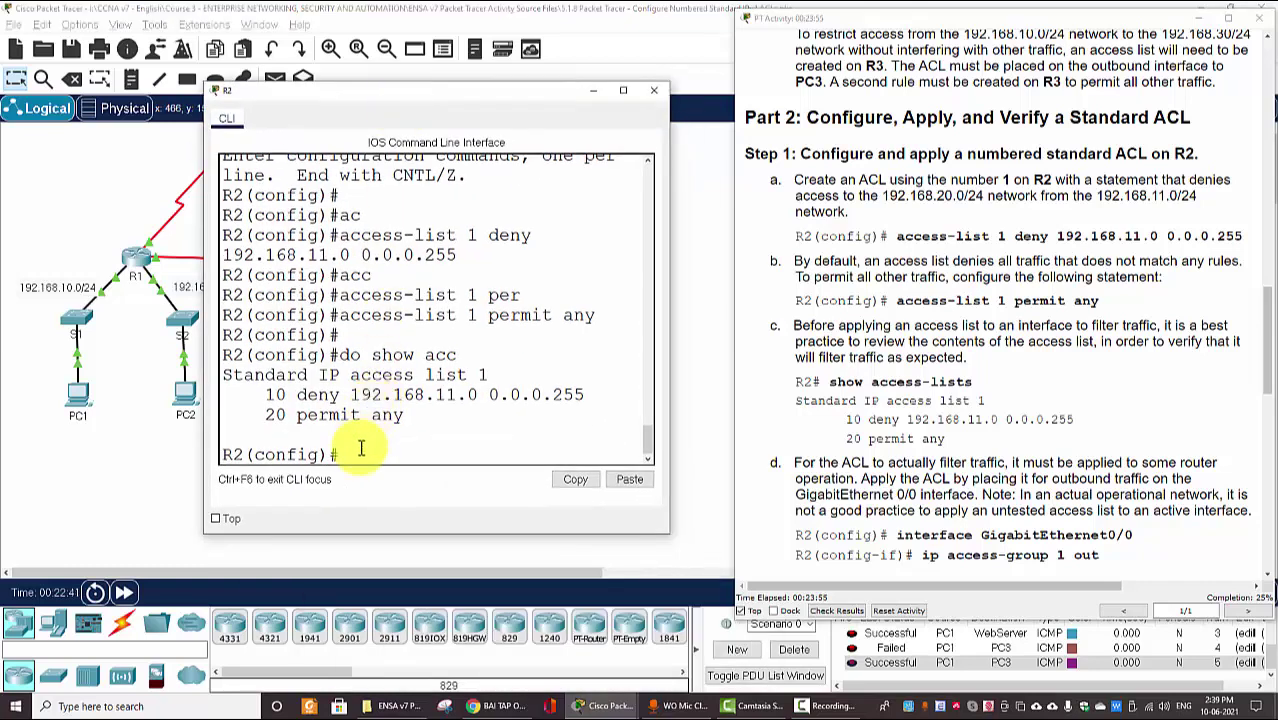
pyautogui.write('do show ip int bri')
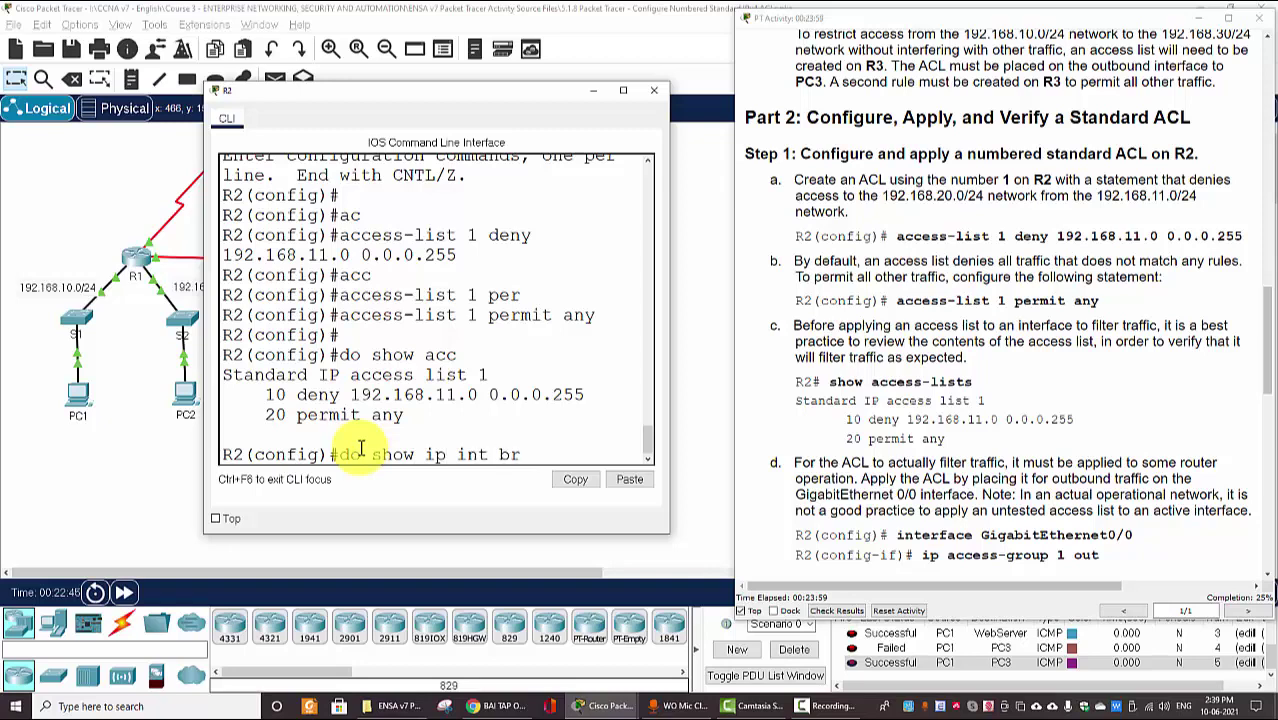
pyautogui.press('Return')
pyautogui.press('Return')
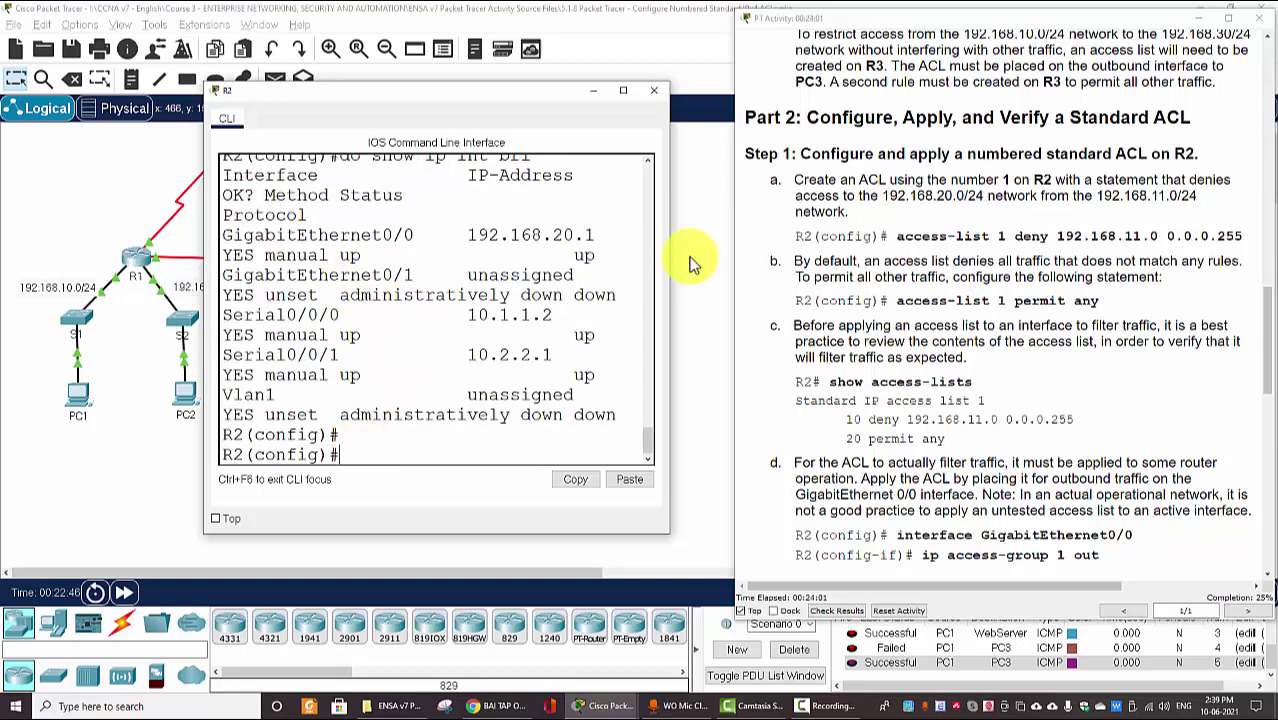
pyautogui.moveTo(670, 220); pyautogui.dragTo(930, 245)
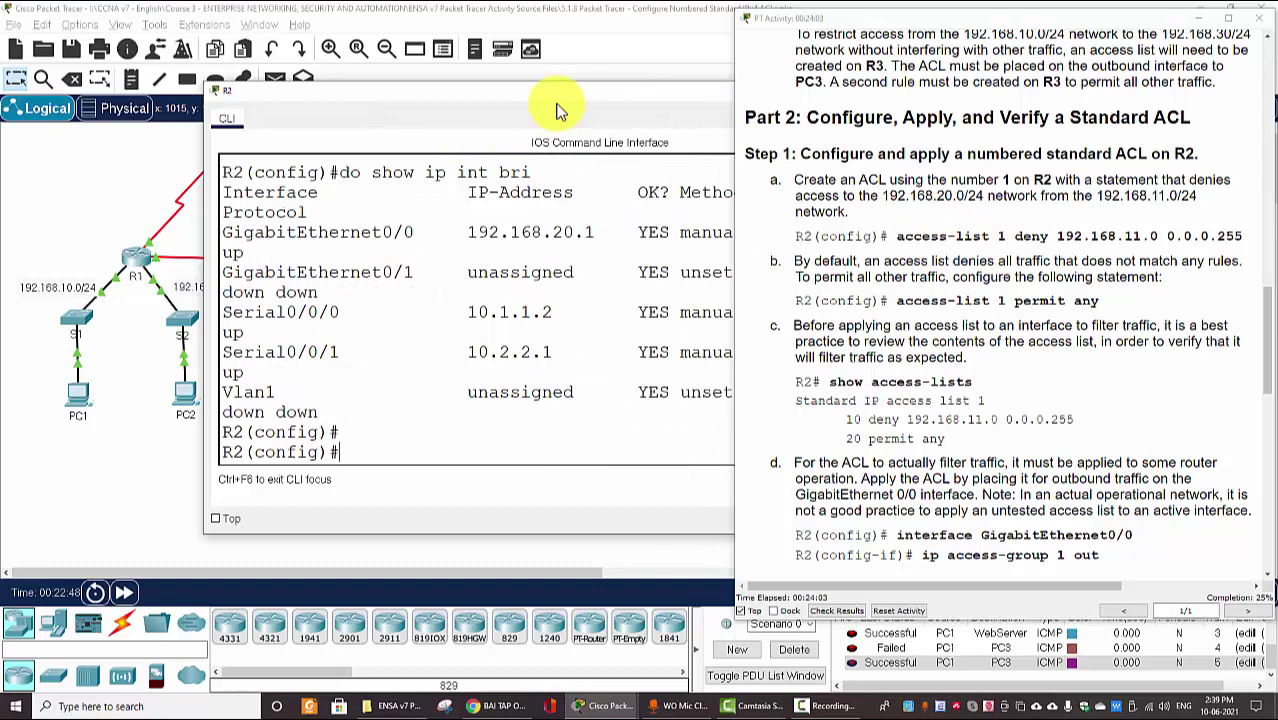
pyautogui.moveTo(560, 100); pyautogui.dragTo(410, 91)
pyautogui.moveTo(84, 223); pyautogui.dragTo(651, 246)
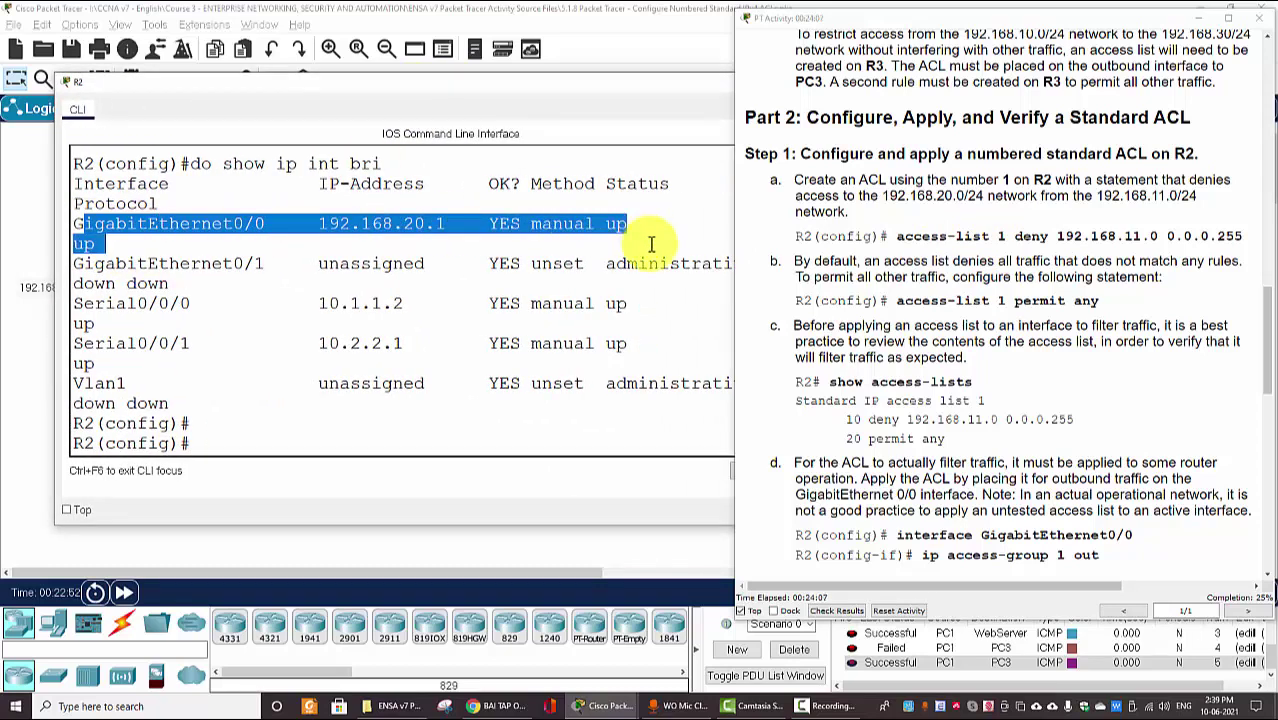
pyautogui.click(631, 282)
pyautogui.moveTo(465, 84); pyautogui.dragTo(473, 110)
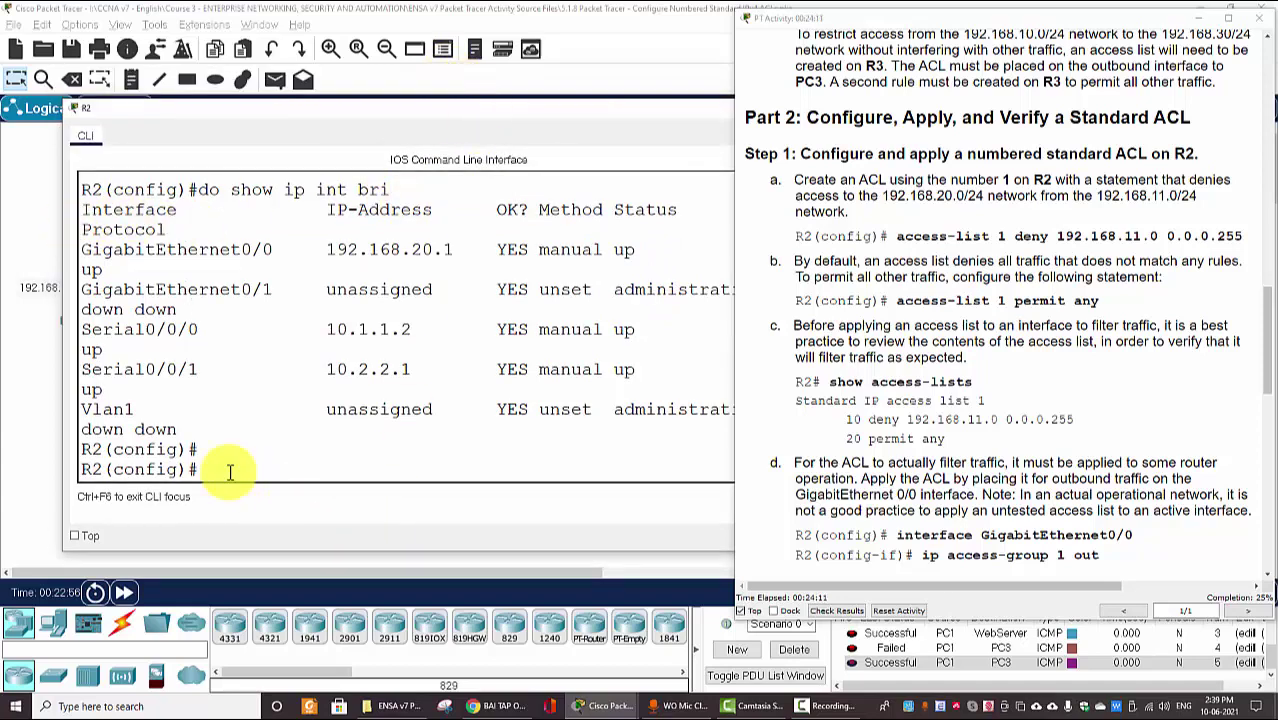
# Step: Try 'int g0/0/0', then check the correct interface name GigabitEthernet0/0 in earlier output
pyautogui.write('int ')
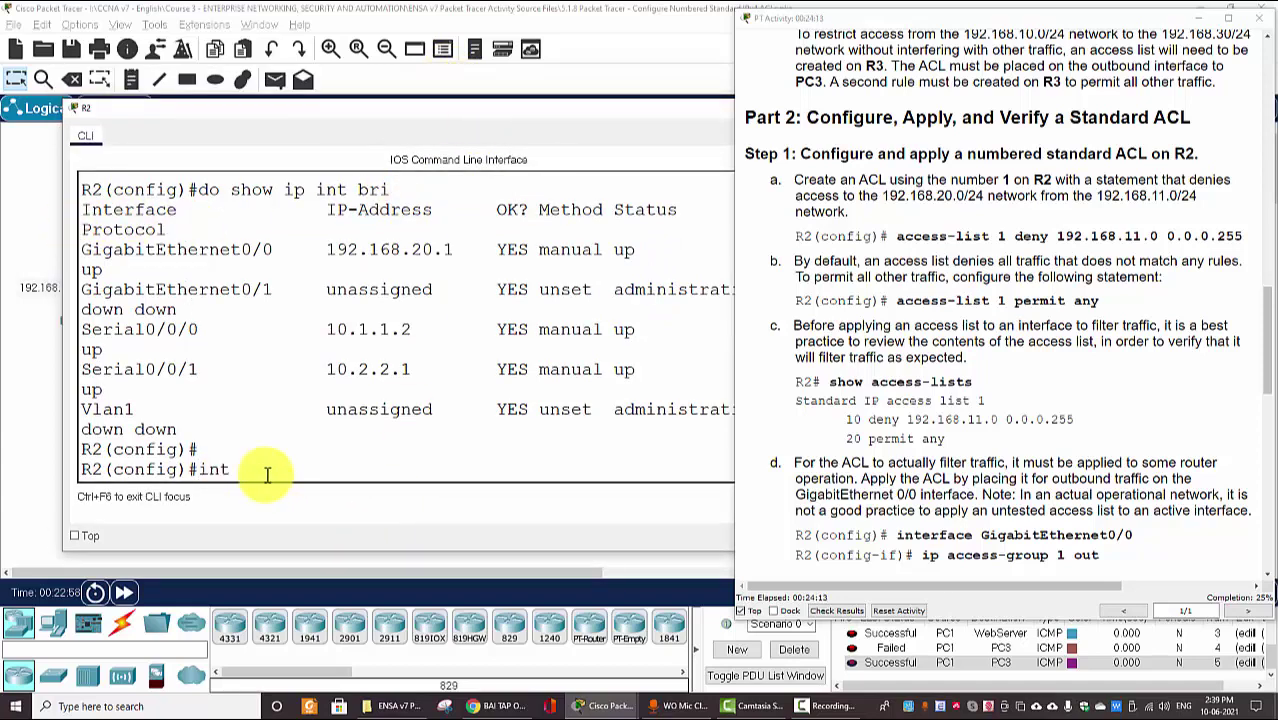
pyautogui.write('g0/0/0')
pyautogui.press('Return')
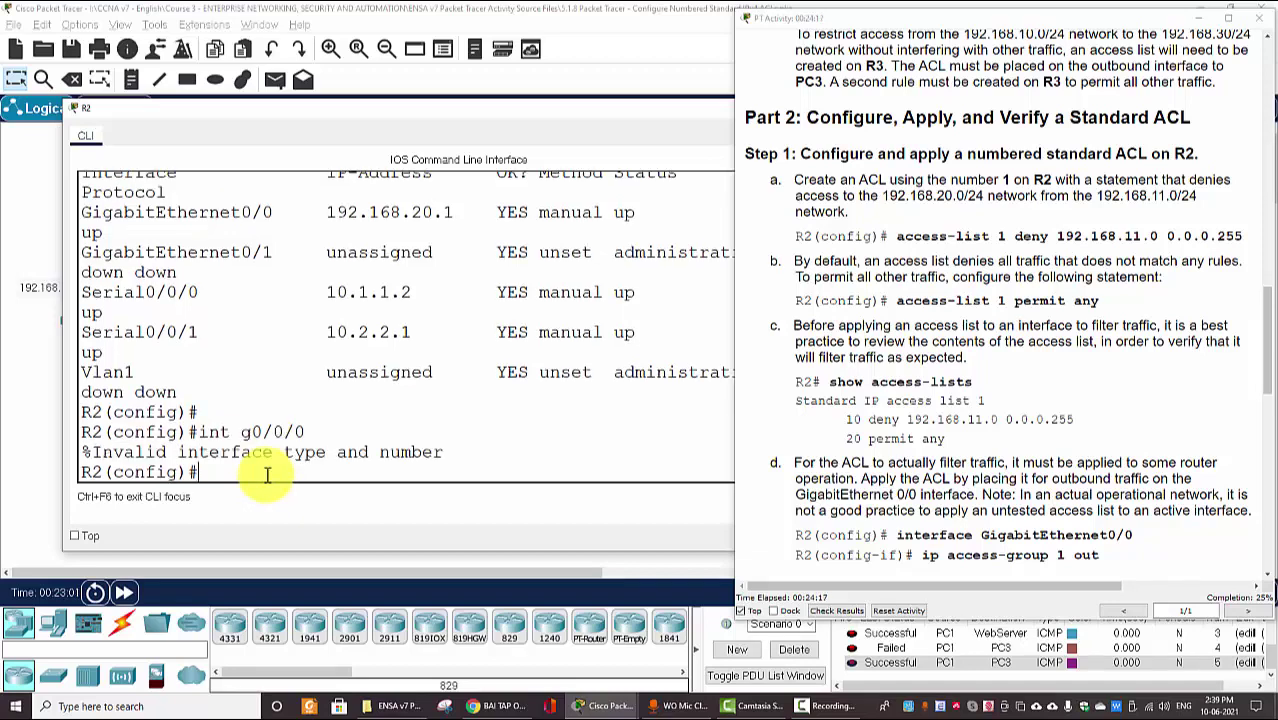
pyautogui.scroll(3, 250, 300)
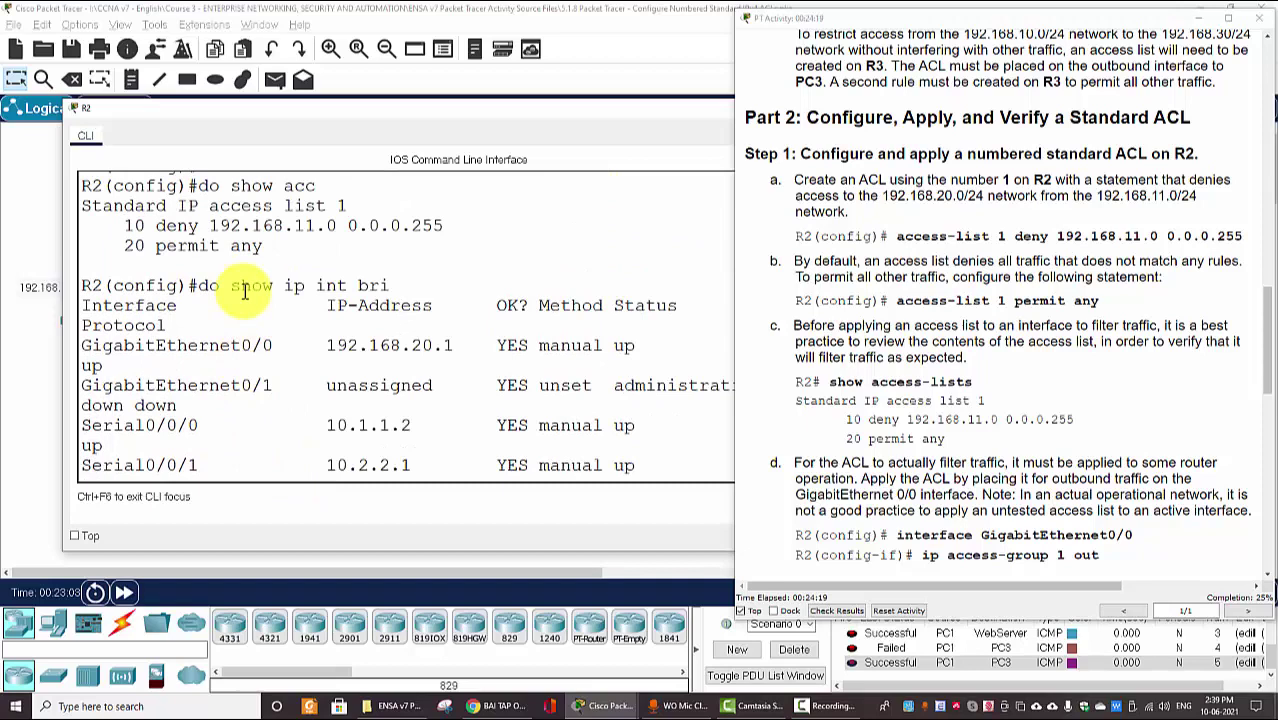
pyautogui.moveTo(190, 345); pyautogui.dragTo(230, 342)
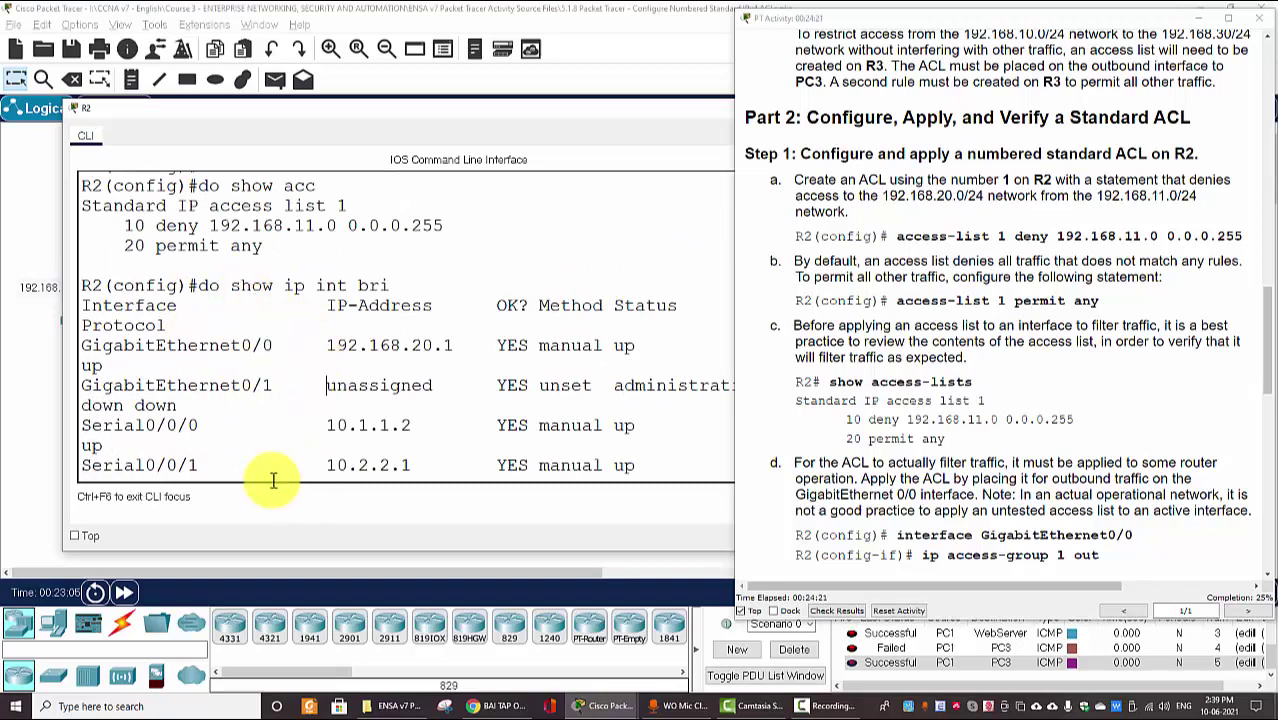
pyautogui.scroll(-3, 270, 475)
# Step: Enter interface g0/0 and apply 'ip access-group 1 out'
pyautogui.write('int g0/0')
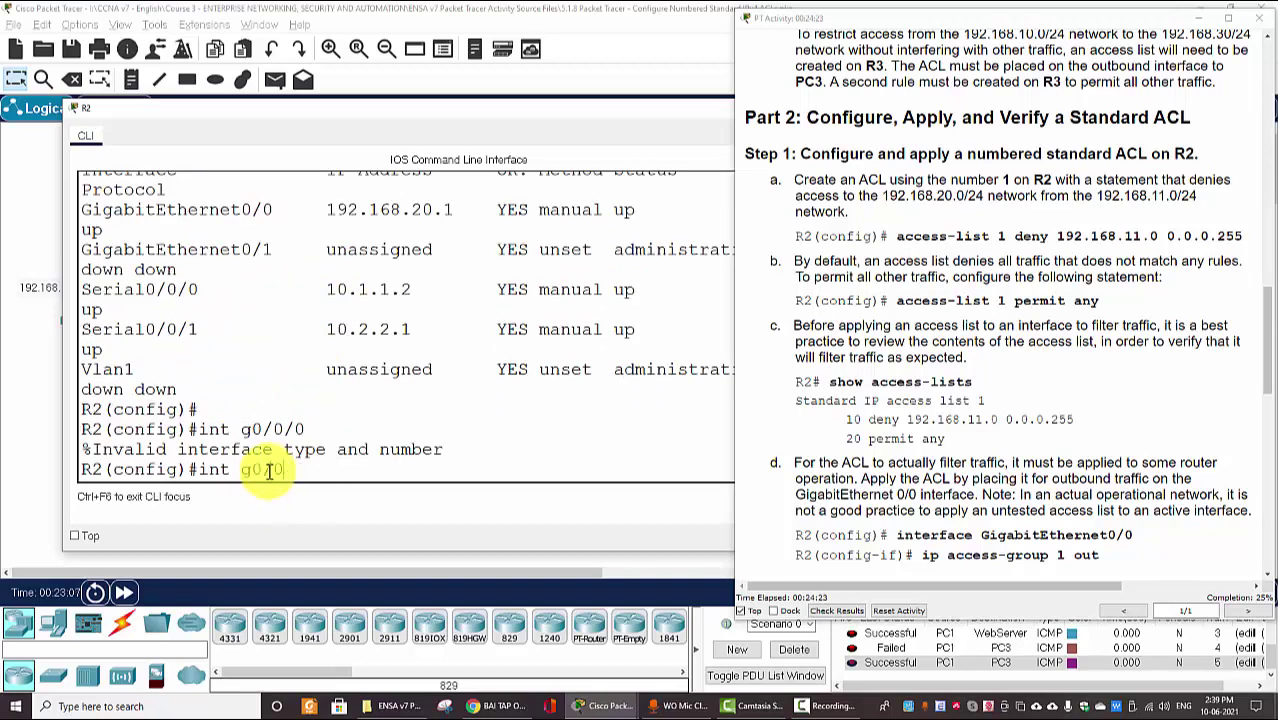
pyautogui.press('Return')
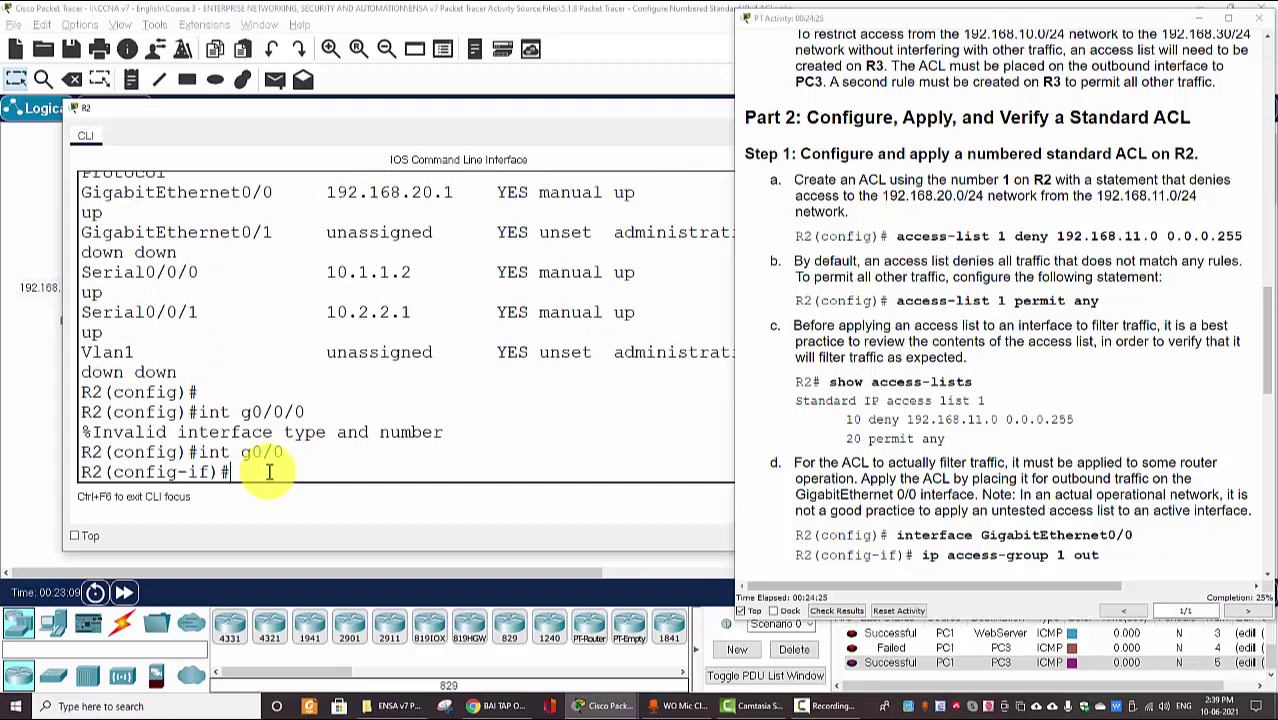
pyautogui.write('ip acc')
pyautogui.press('Tab')
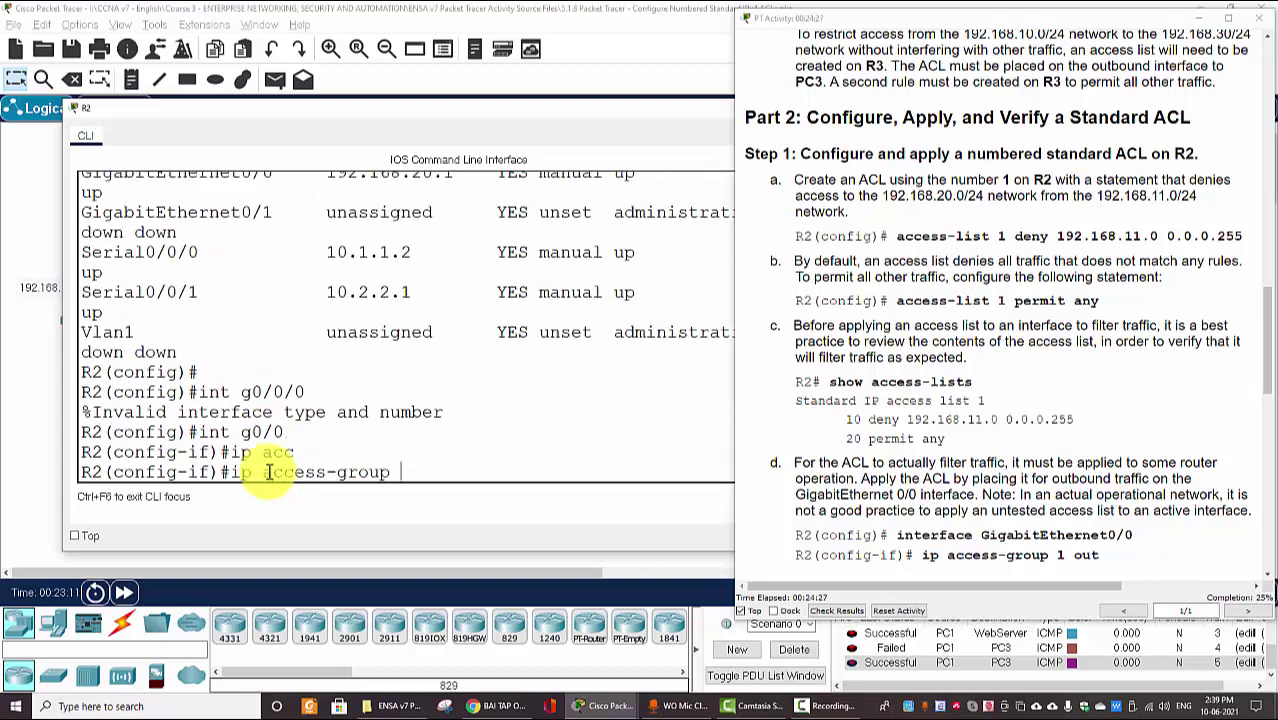
pyautogui.write('1 ou')
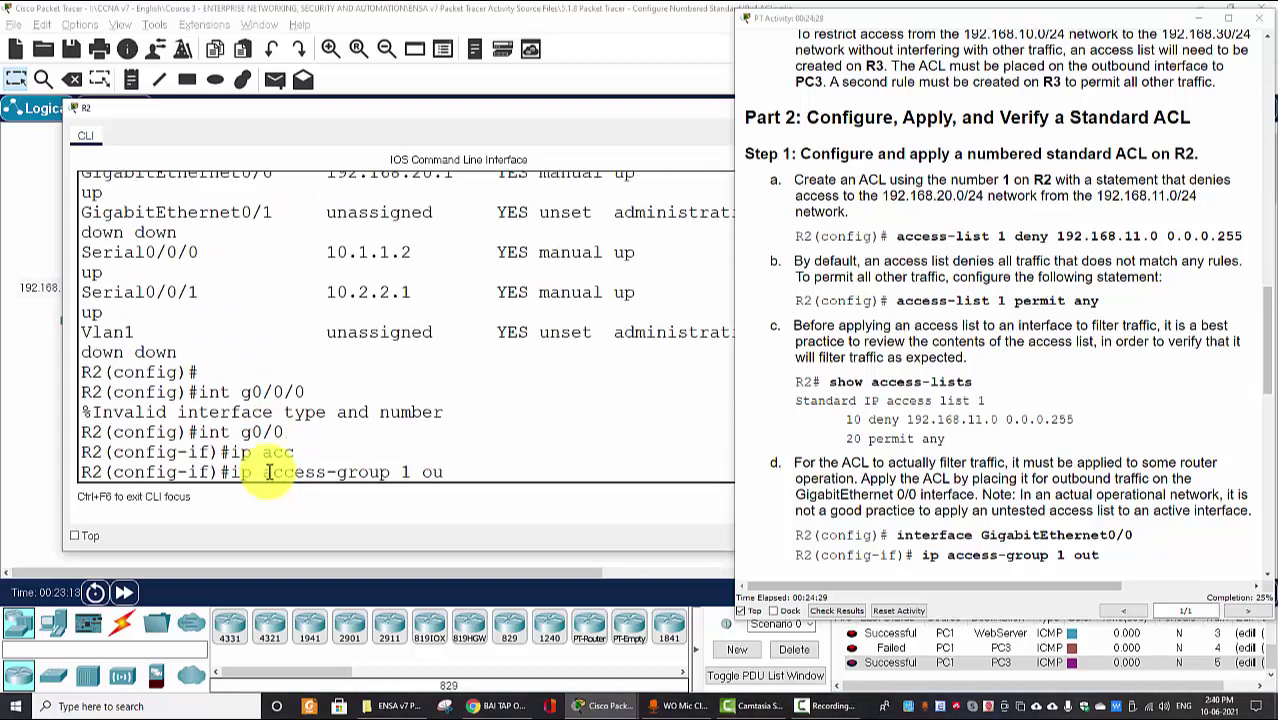
pyautogui.write('t')
pyautogui.press('Return')
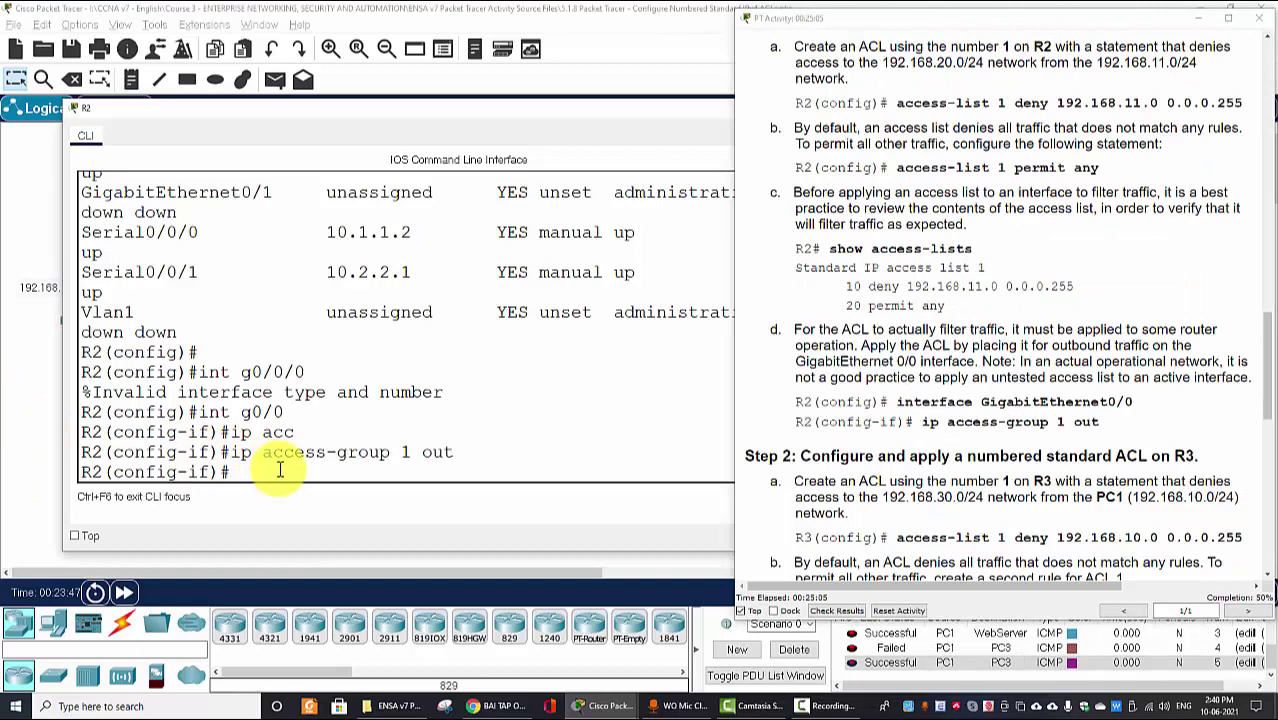
pyautogui.press('Return')
pyautogui.press('Return')
pyautogui.press('Return')
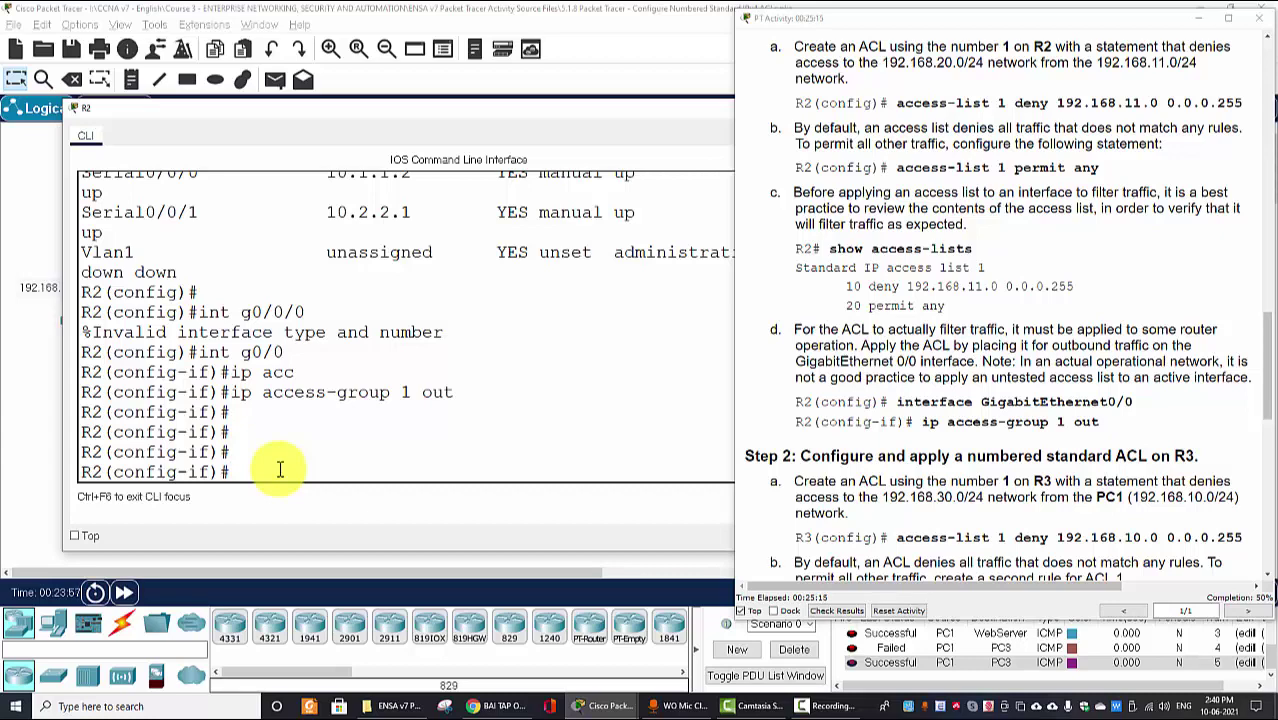
pyautogui.write('o show run | begin G0/0')
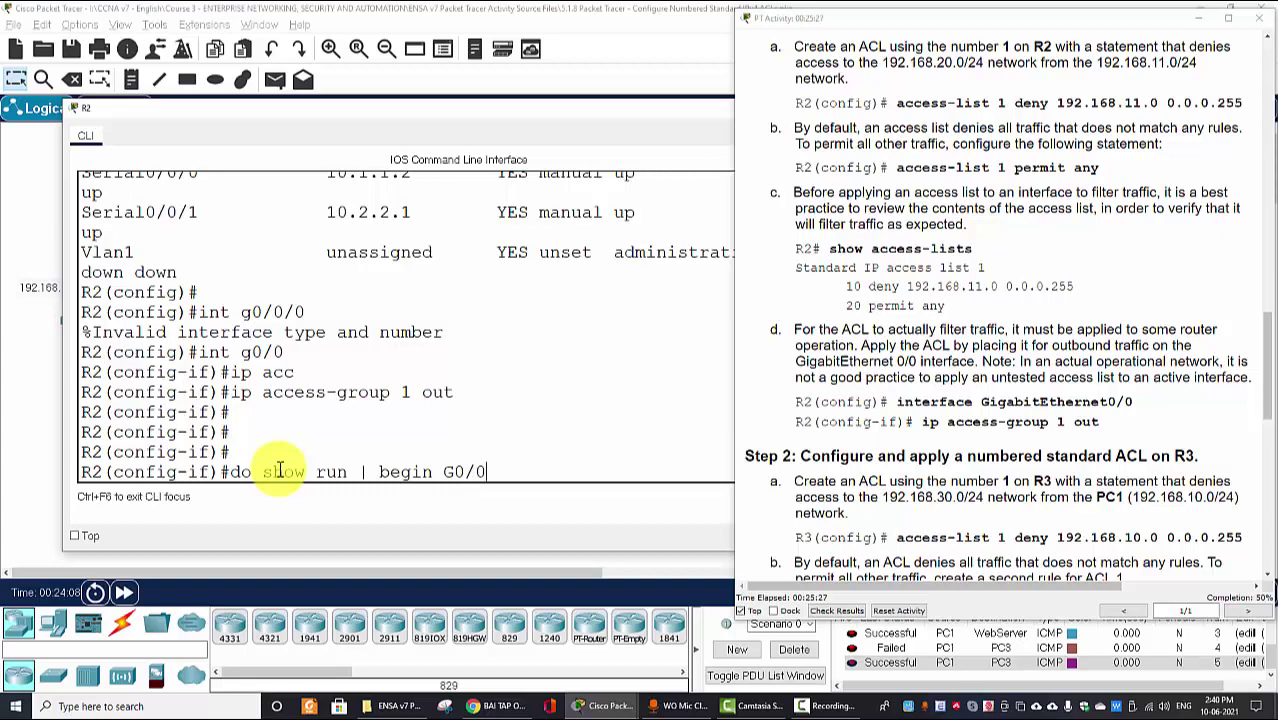
# Step: Show R2's running config from g0/0, highlight 'ip access-group 1 out', then close the console
pyautogui.press('Return')
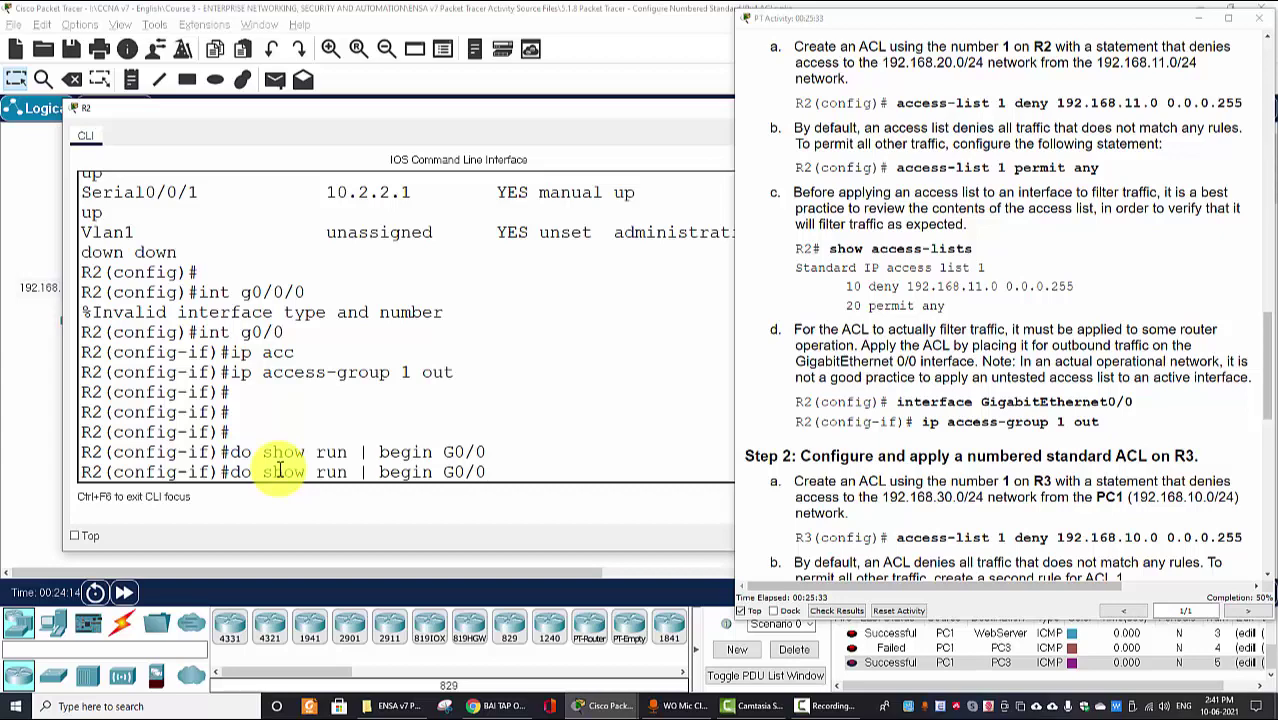
pyautogui.write('g')
pyautogui.press('Return')
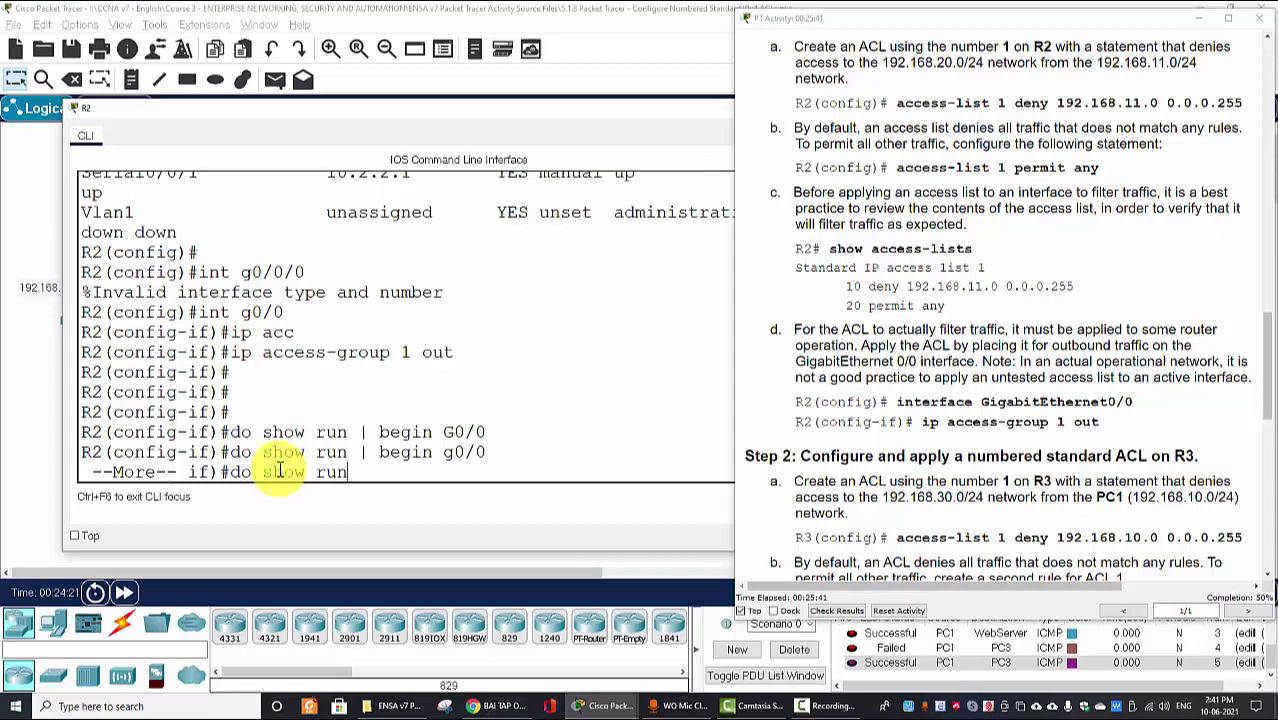
pyautogui.press('Return')
pyautogui.press('Return')
pyautogui.press('Return')
pyautogui.press('Return')
pyautogui.press('Return')
pyautogui.press('Return')
pyautogui.press('Return')
pyautogui.press('Return')
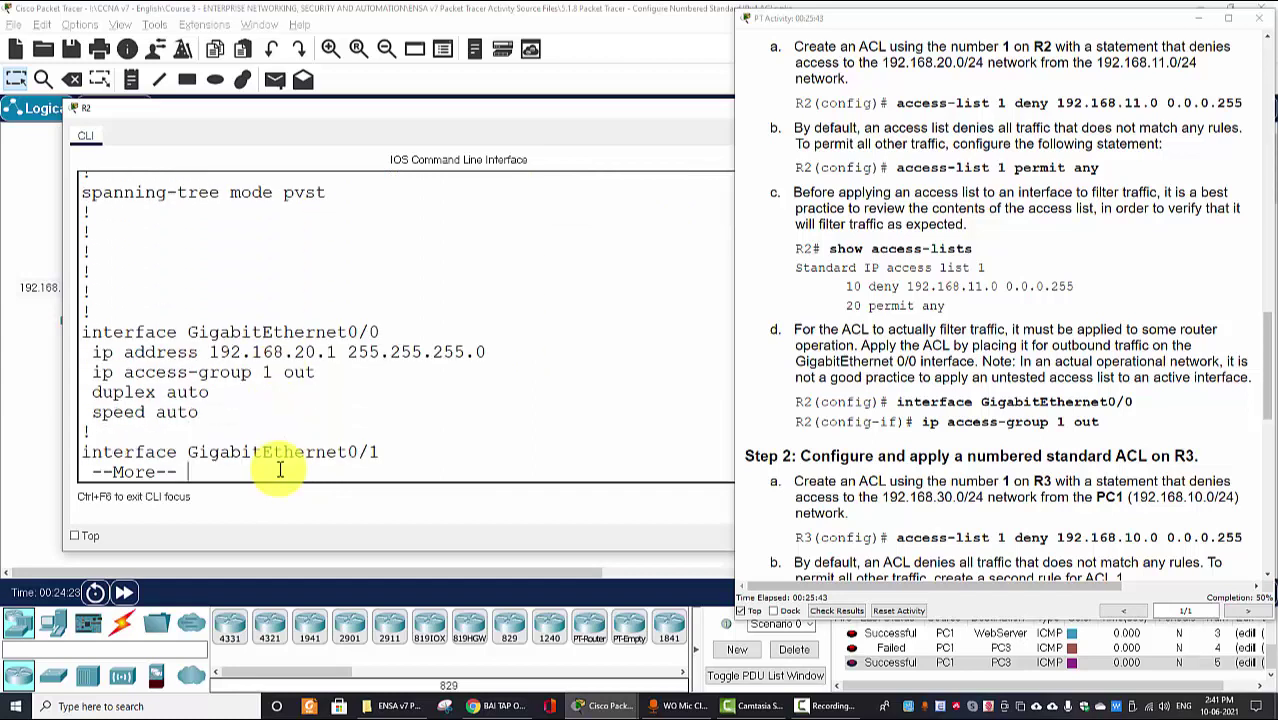
pyautogui.press('Return')
pyautogui.press('Return')
pyautogui.press('Return')
pyautogui.press('Return')
pyautogui.press('Return')
pyautogui.press('Return')
pyautogui.press('Return')
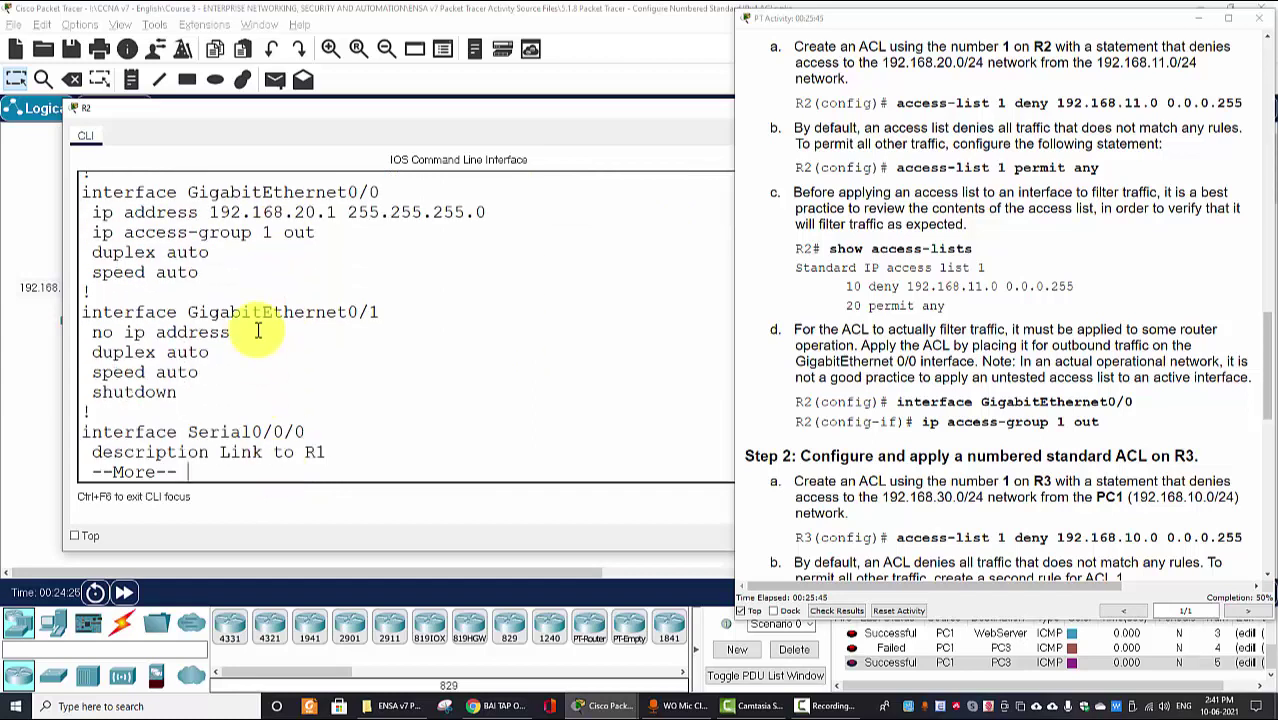
pyautogui.moveTo(88, 192); pyautogui.dragTo(380, 190)
pyautogui.moveTo(104, 232); pyautogui.dragTo(330, 242)
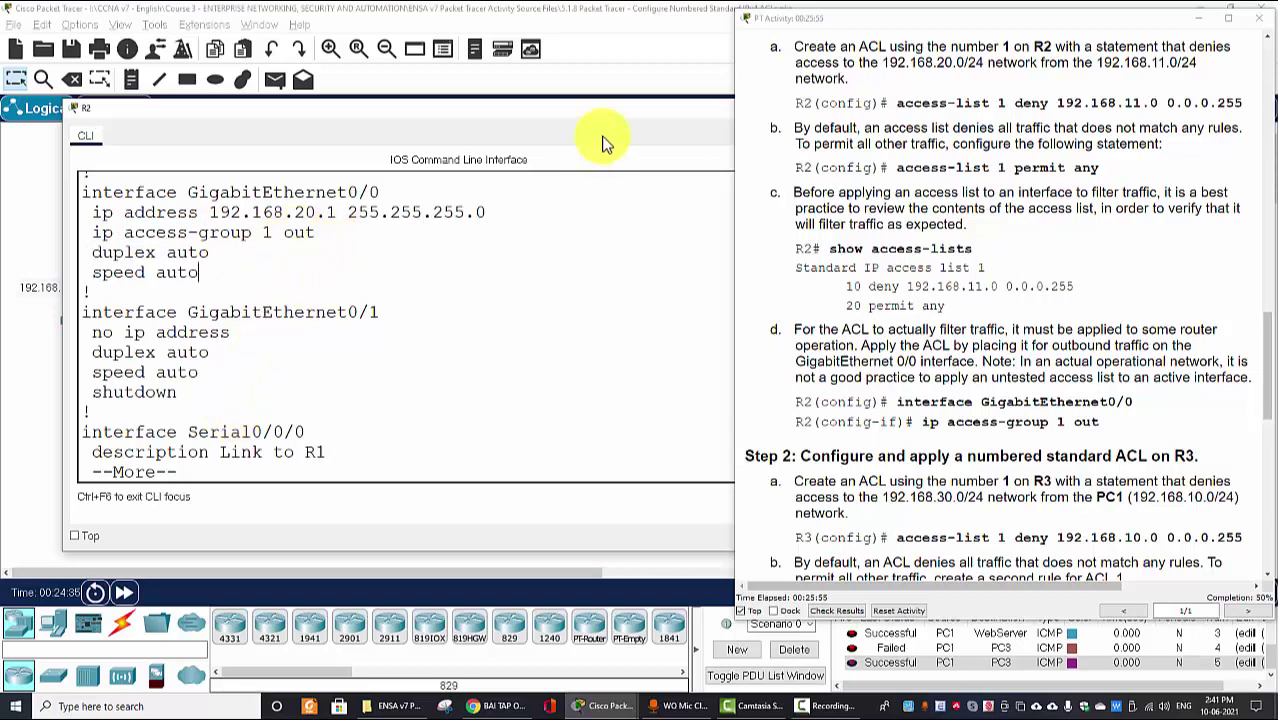
pyautogui.moveTo(605, 112); pyautogui.dragTo(494, 133)
pyautogui.click(668, 129)
pyautogui.scroll(-4, 905, 415)
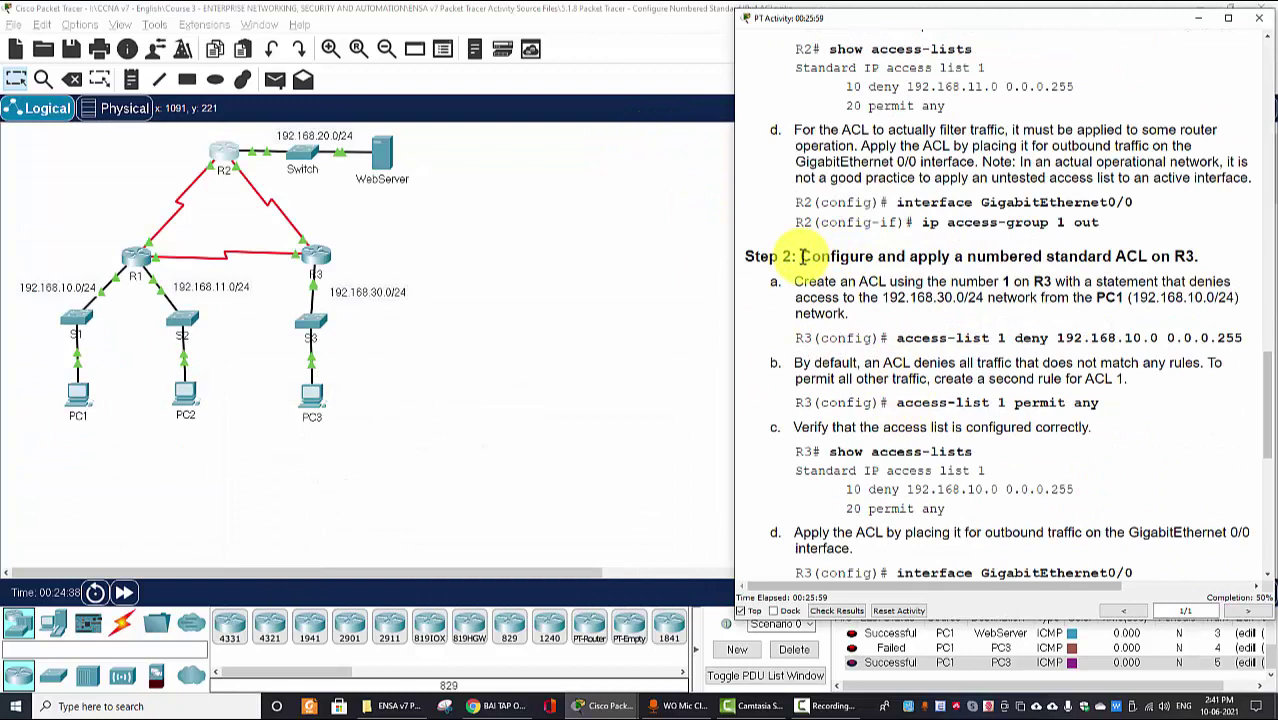
# Step: Highlight the Step 2 heading and scroll down to the Step 3 ping tests
pyautogui.moveTo(802, 256); pyautogui.dragTo(1176, 256)
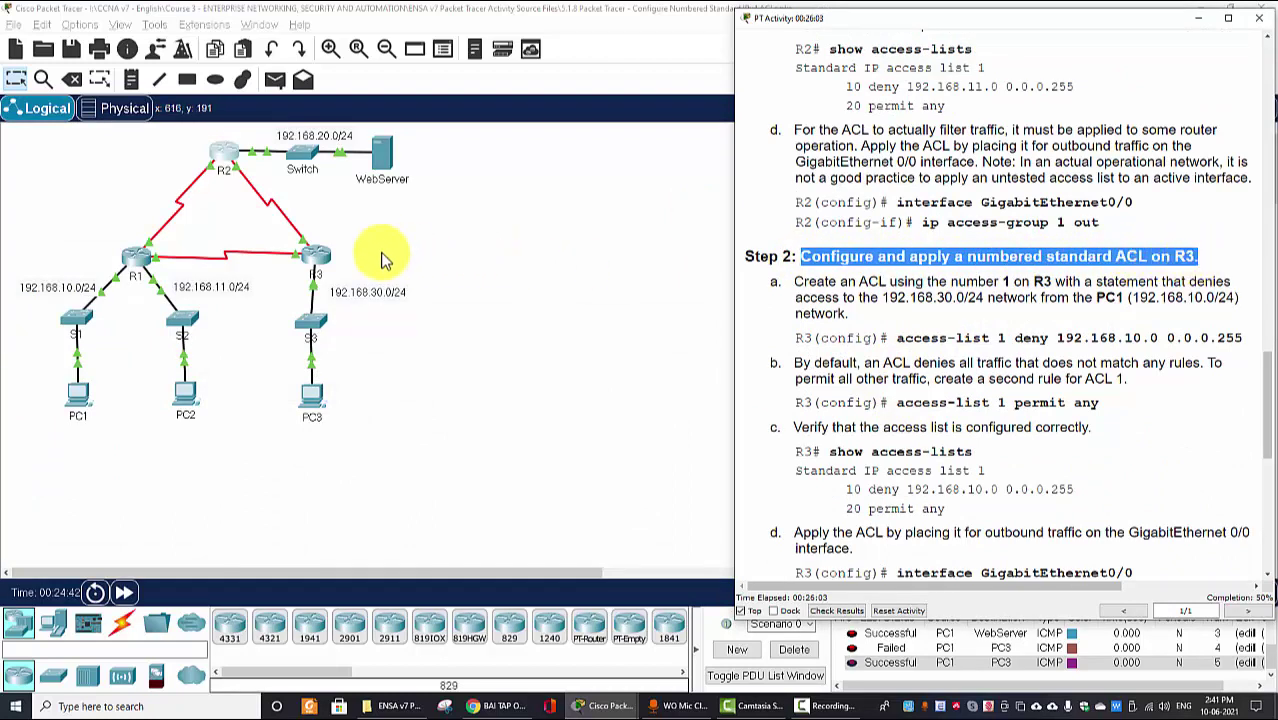
pyautogui.scroll(-1, 984, 294)
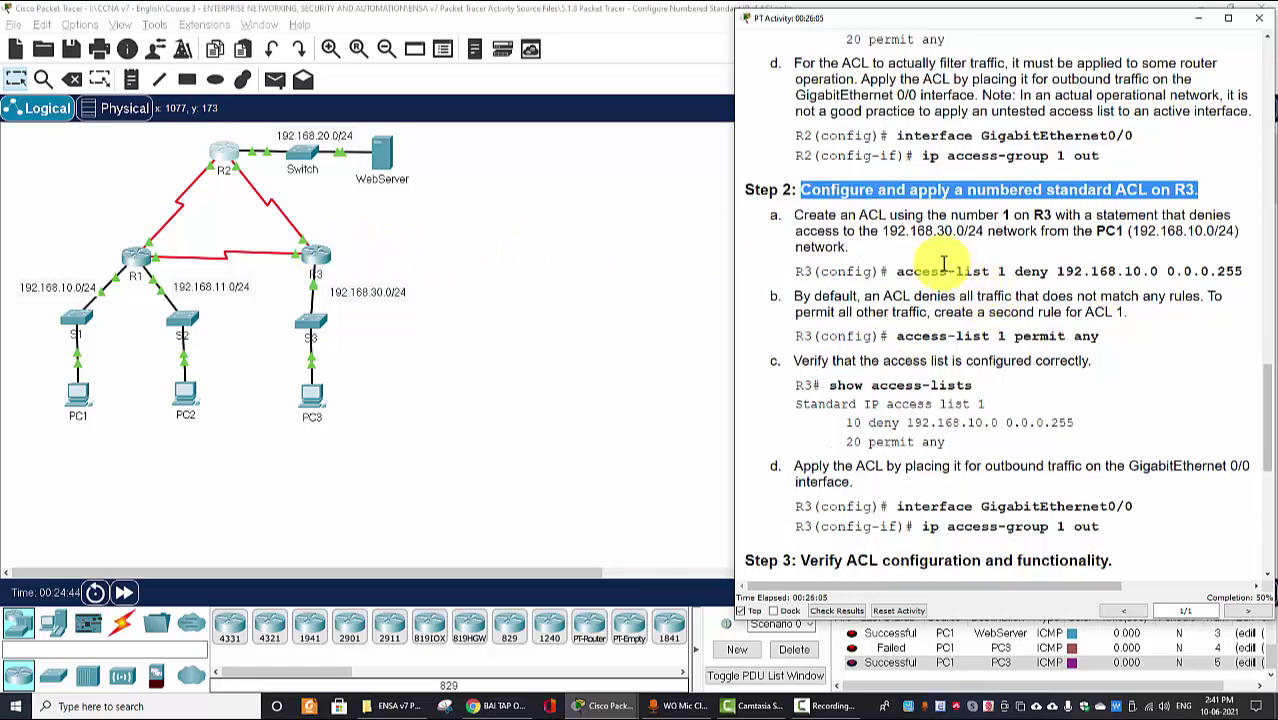
pyautogui.scroll(-1, 913, 220)
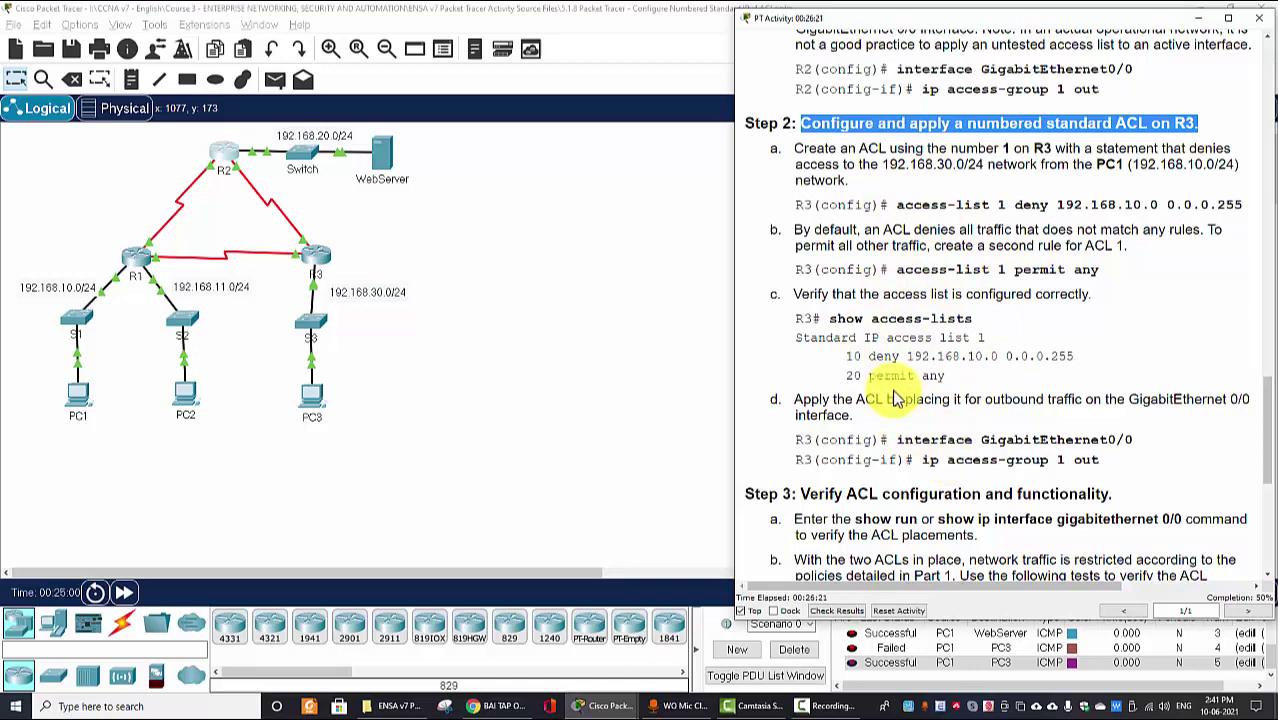
pyautogui.scroll(-3, 897, 399)
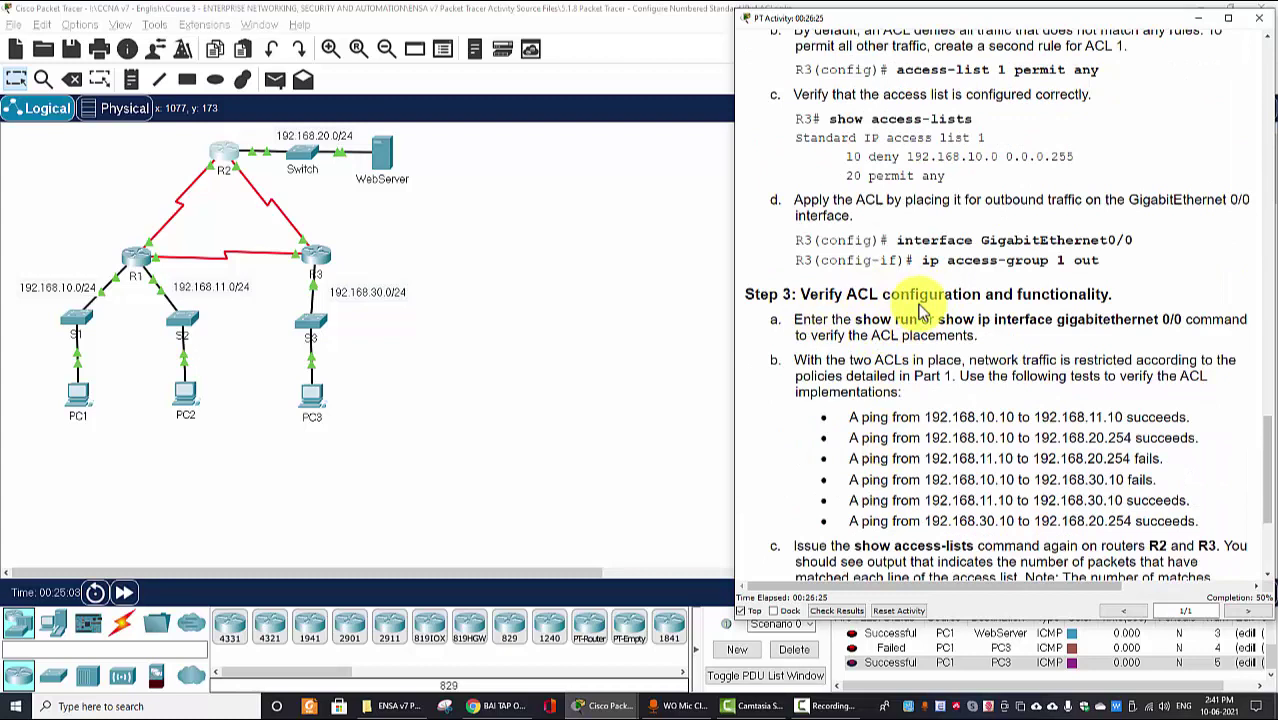
# Step: Send two simple PDU pings from PC1 to the WebServer and inspect the successful result
pyautogui.click(478, 262)
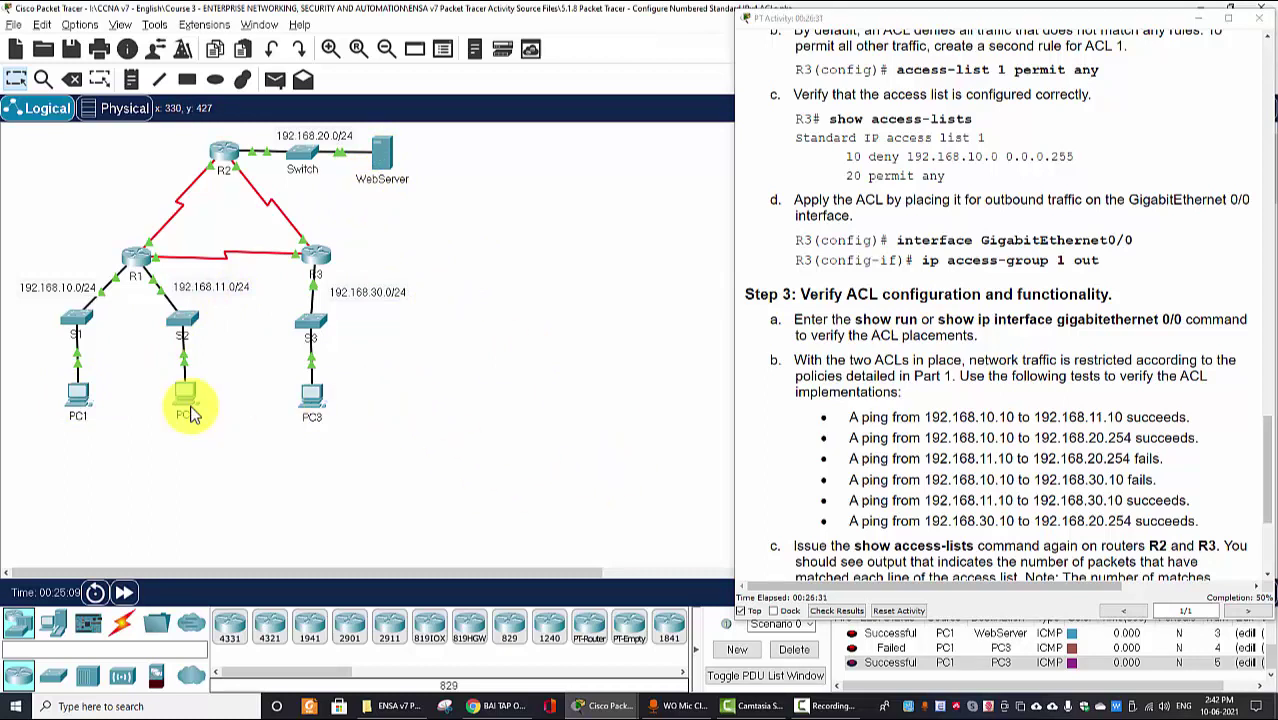
pyautogui.click(275, 79)
pyautogui.click(80, 397)
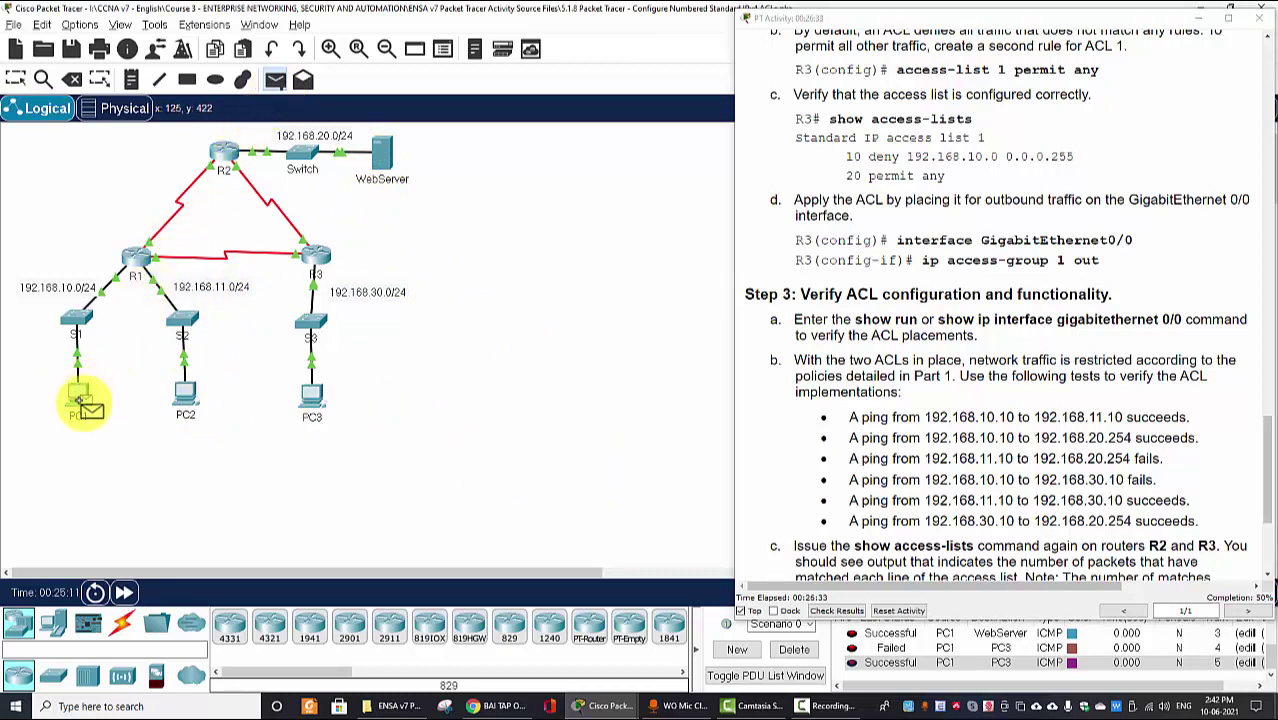
pyautogui.click(376, 160)
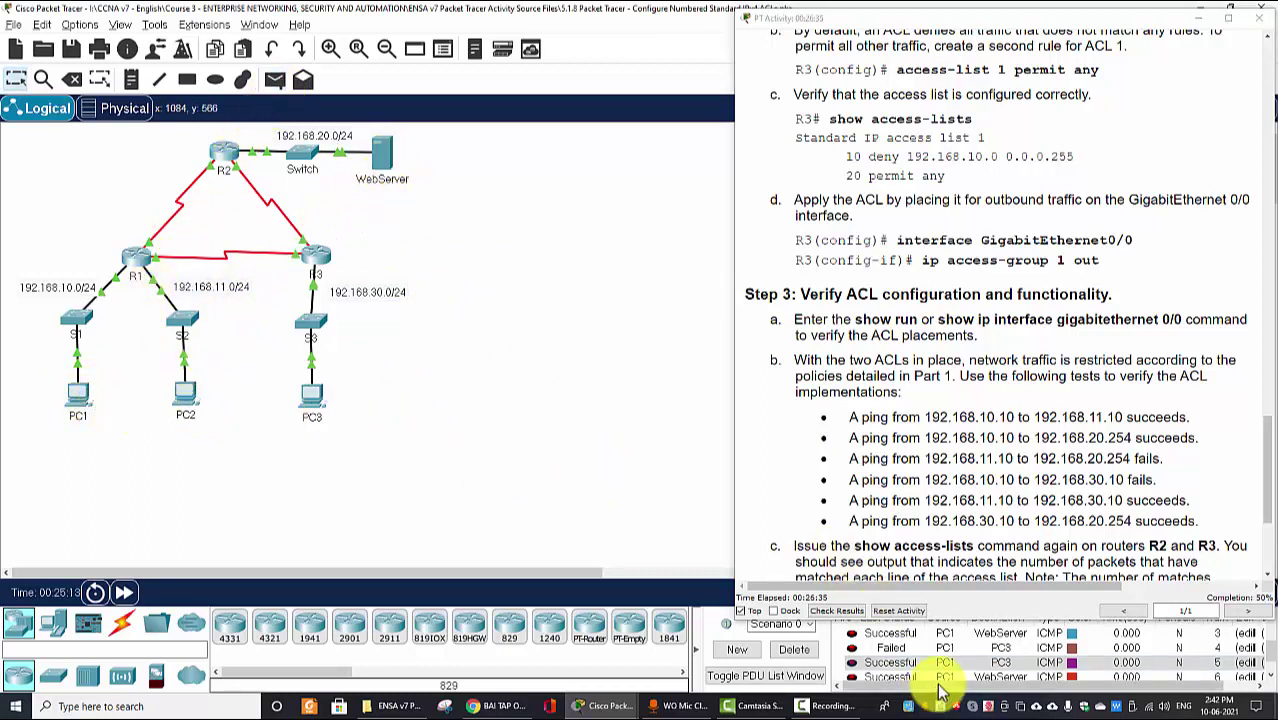
pyautogui.scroll(-1, 960, 662)
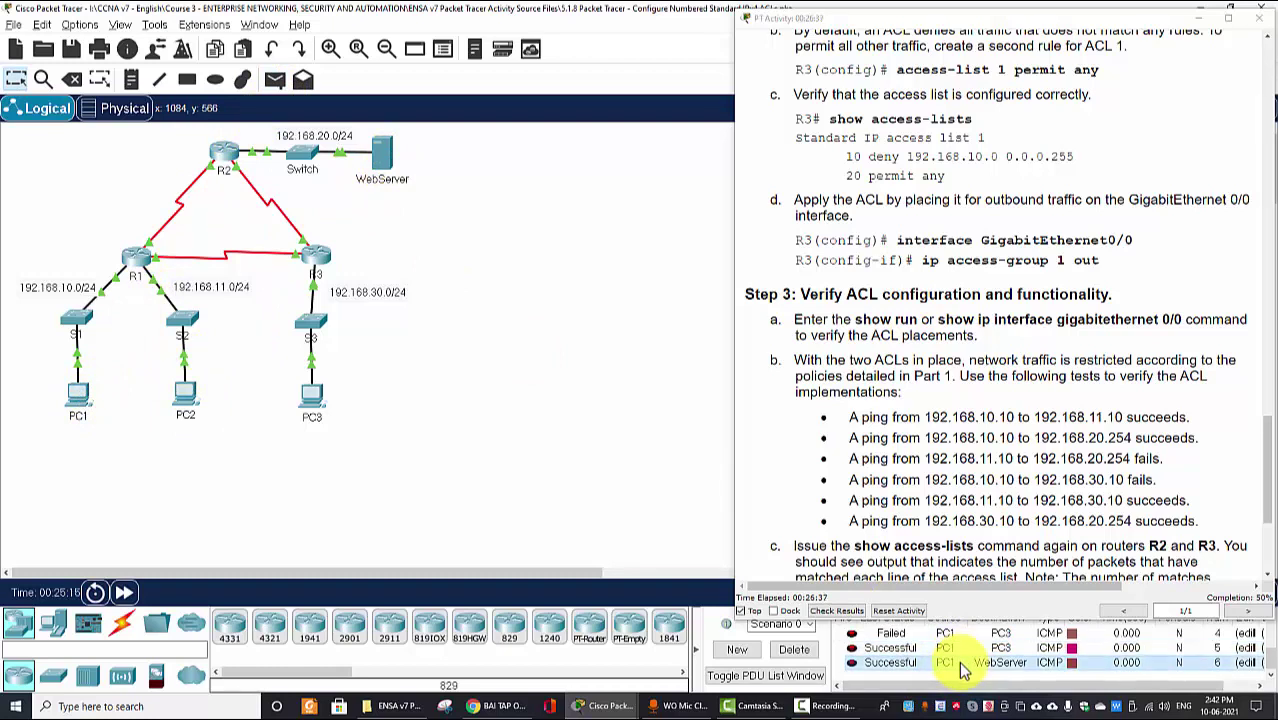
pyautogui.click(276, 80)
pyautogui.click(78, 405)
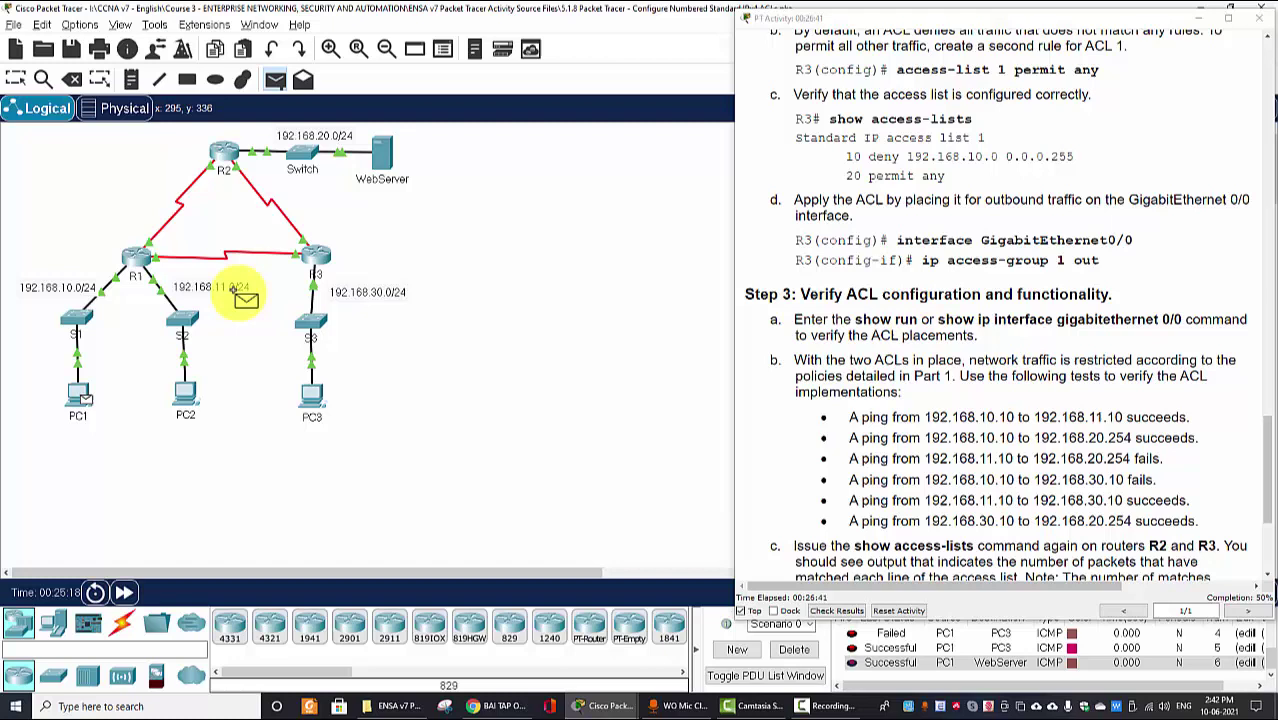
pyautogui.click(381, 158)
pyautogui.click(938, 661)
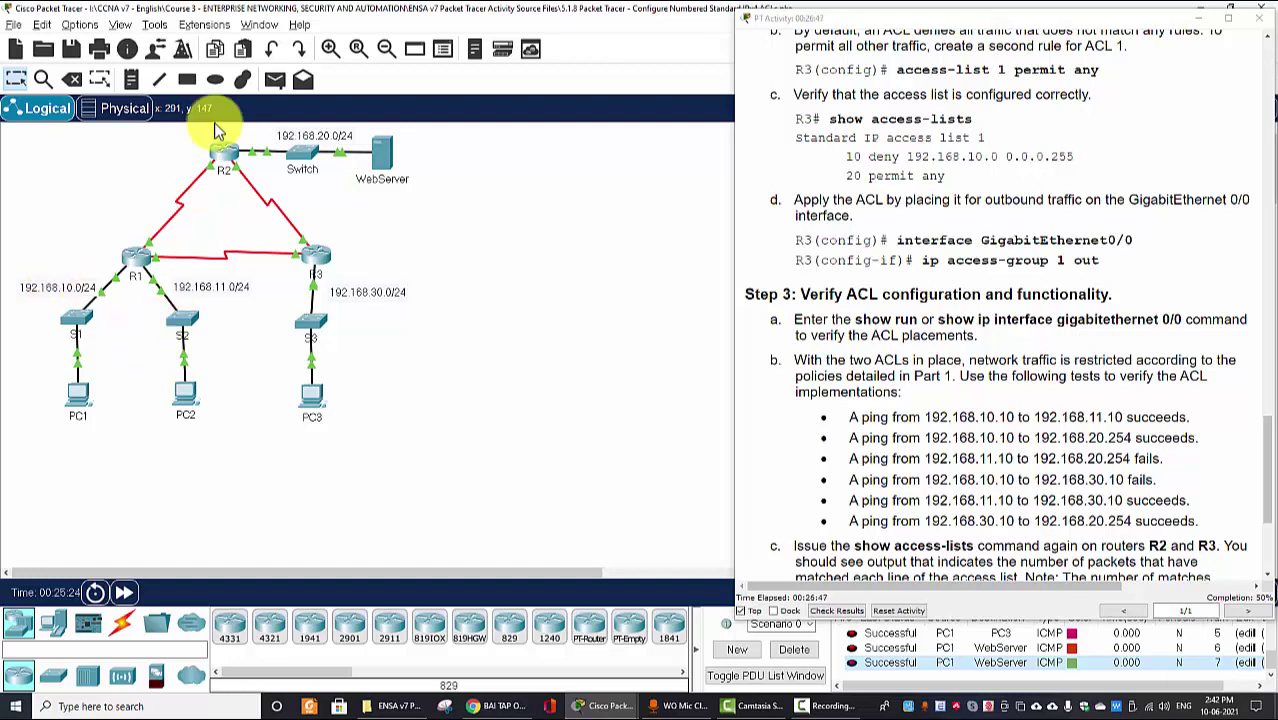
# Step: Send two simple PDU pings from PC2 to the WebServer, both failing, and scroll the instructions down
pyautogui.click(275, 79)
pyautogui.click(188, 393)
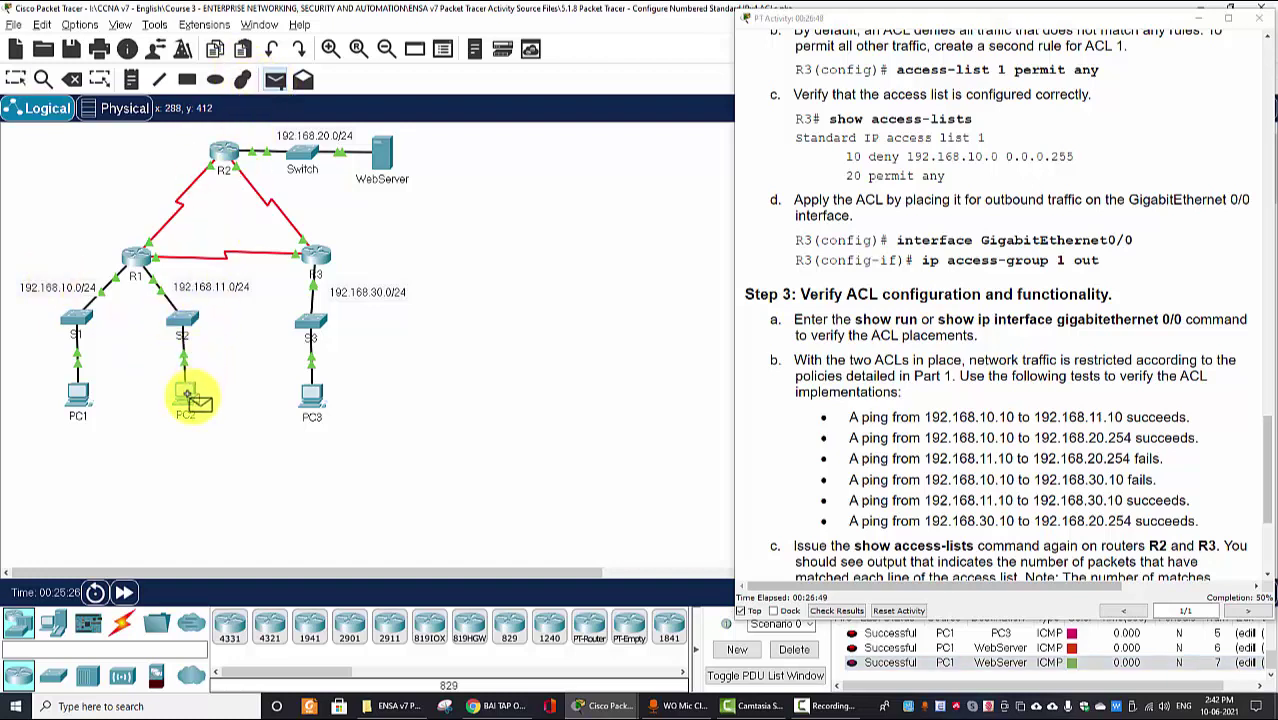
pyautogui.click(383, 160)
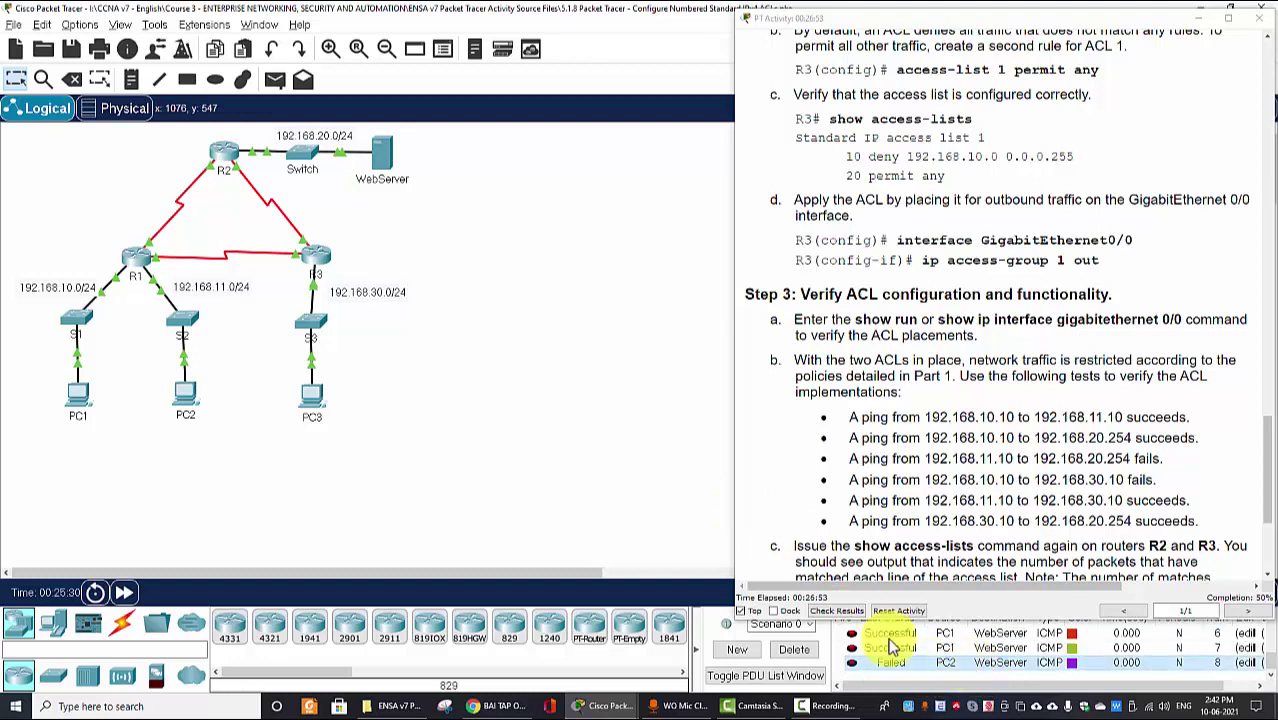
pyautogui.click(275, 79)
pyautogui.click(185, 400)
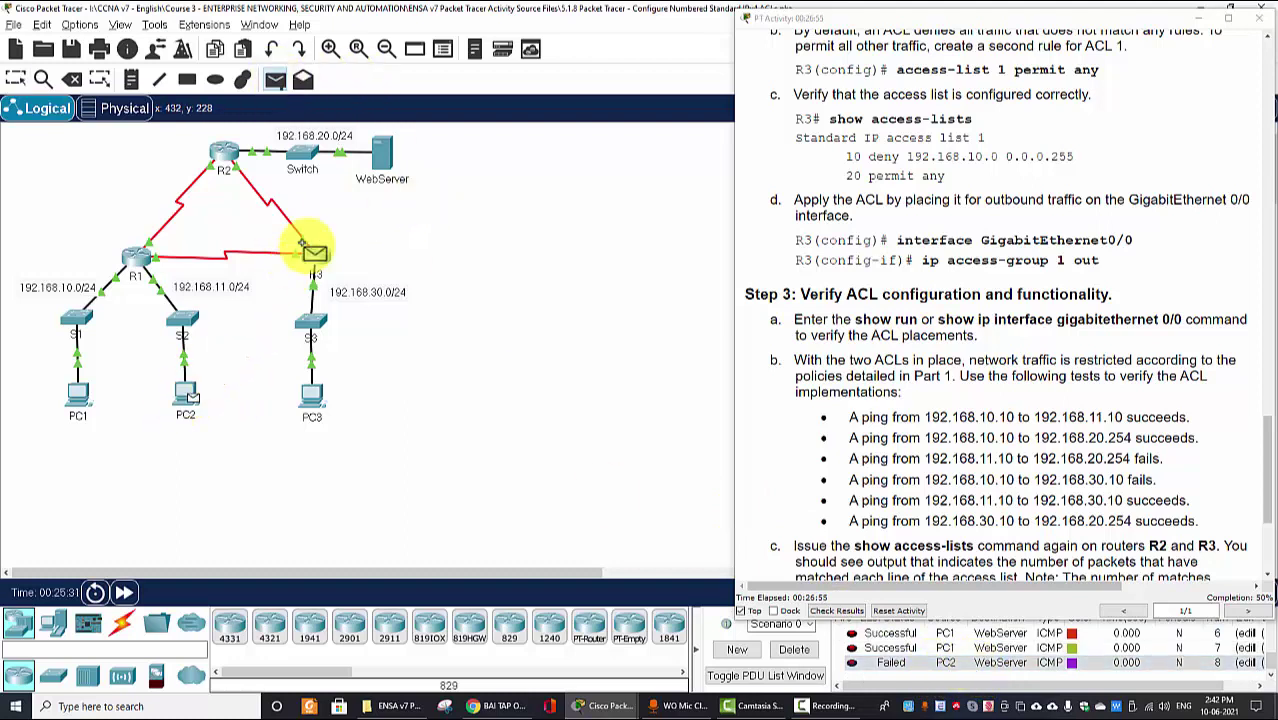
pyautogui.click(374, 157)
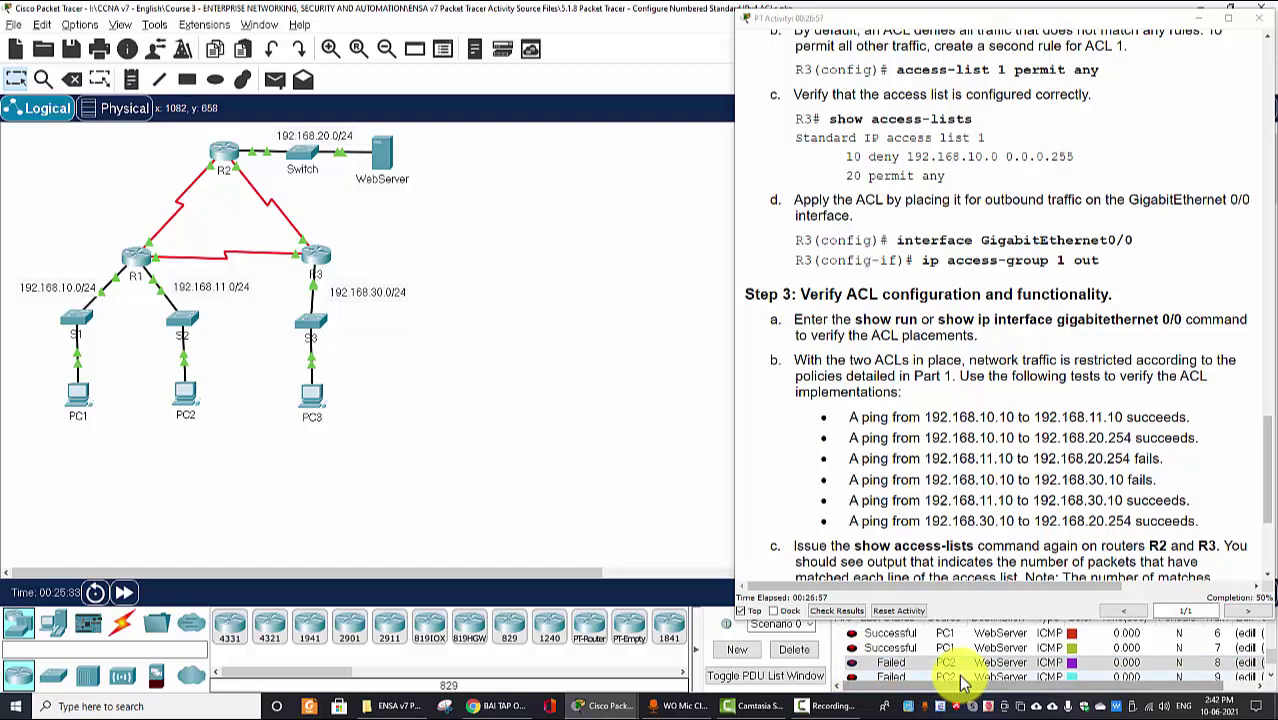
pyautogui.scroll(-1, 978, 686)
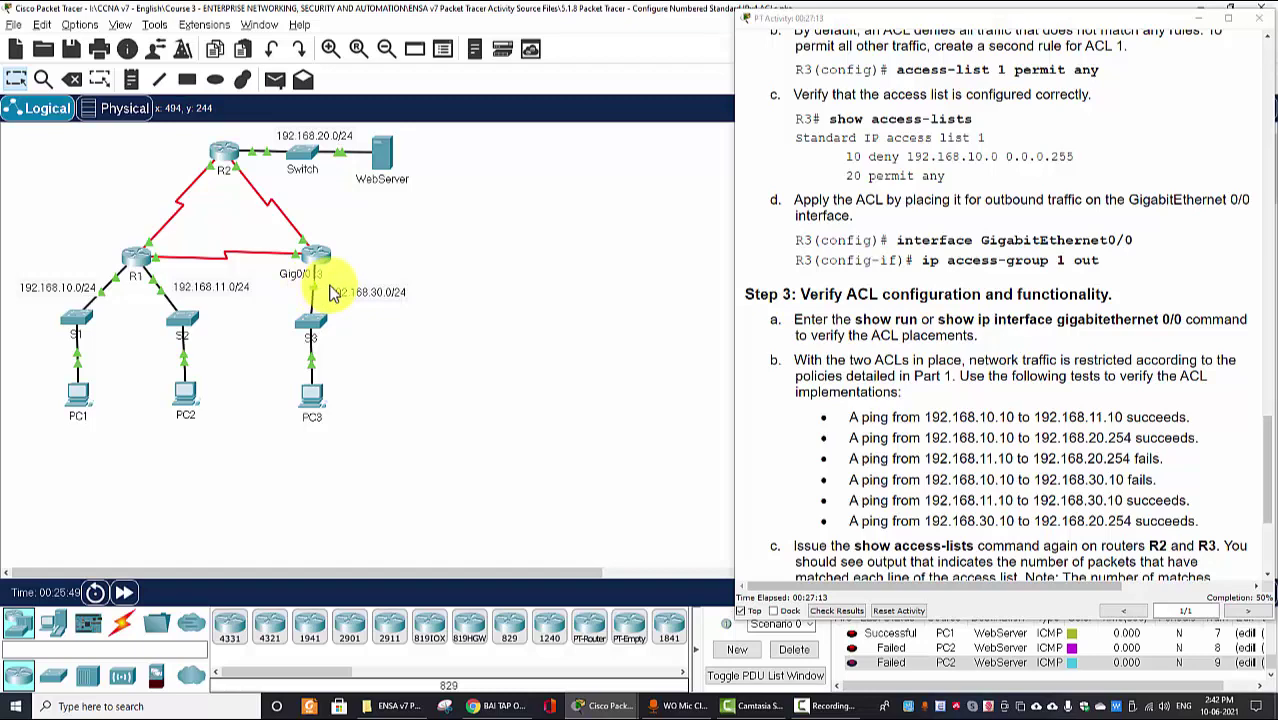
pyautogui.scroll(-5, 818, 451)
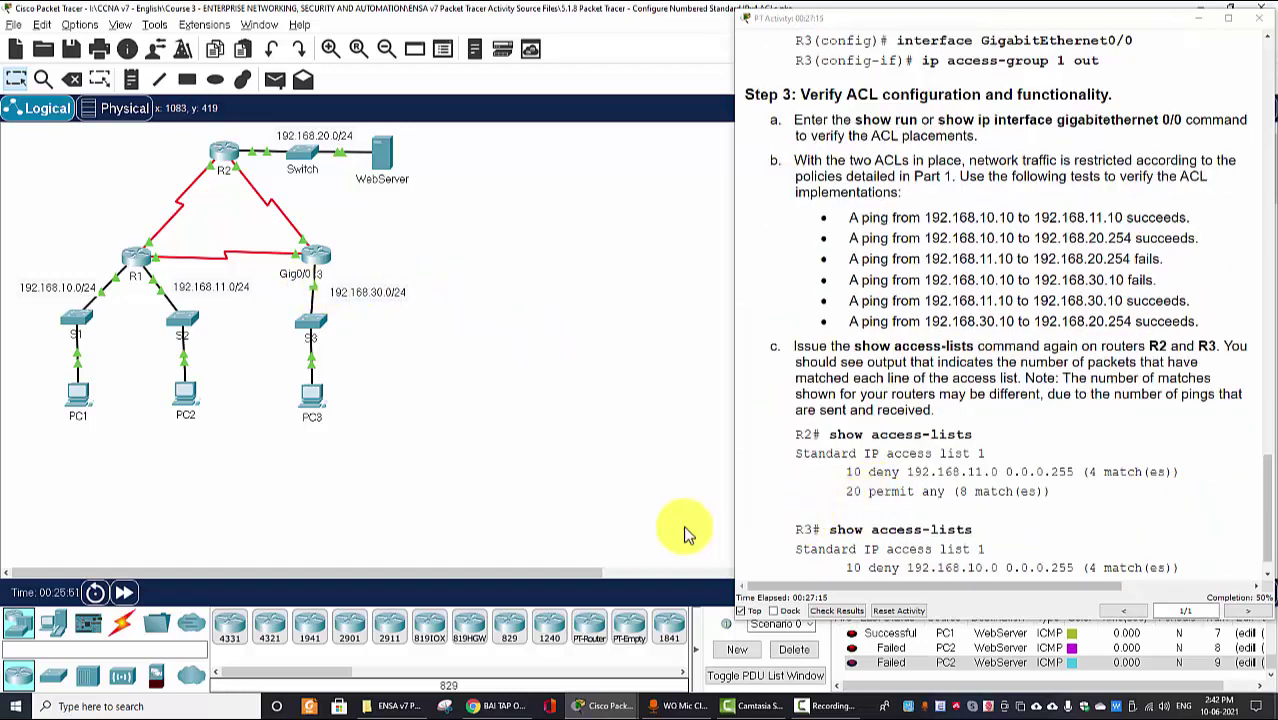